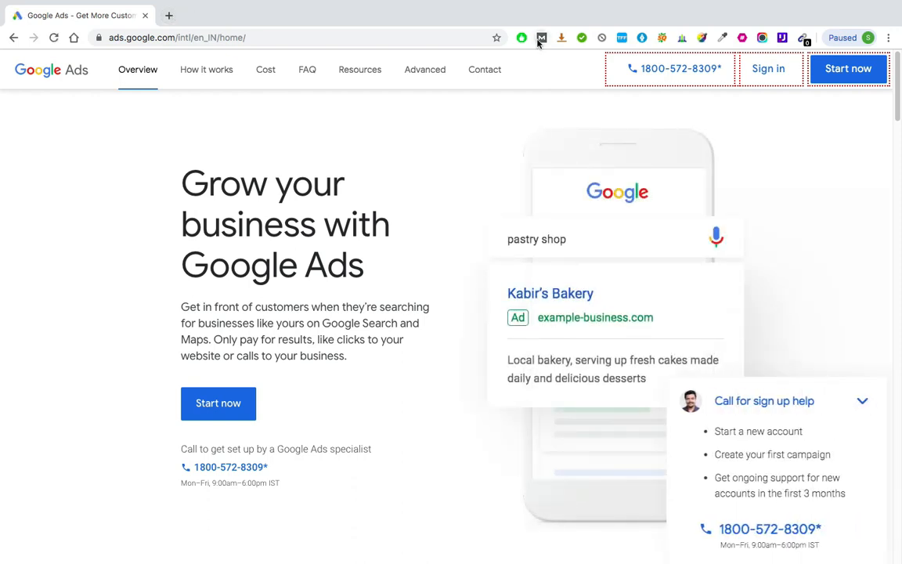
Step: Sign in to Google Ads by choosing the Google account and entering its password, and dismiss the offer to save the password
click(768, 70)
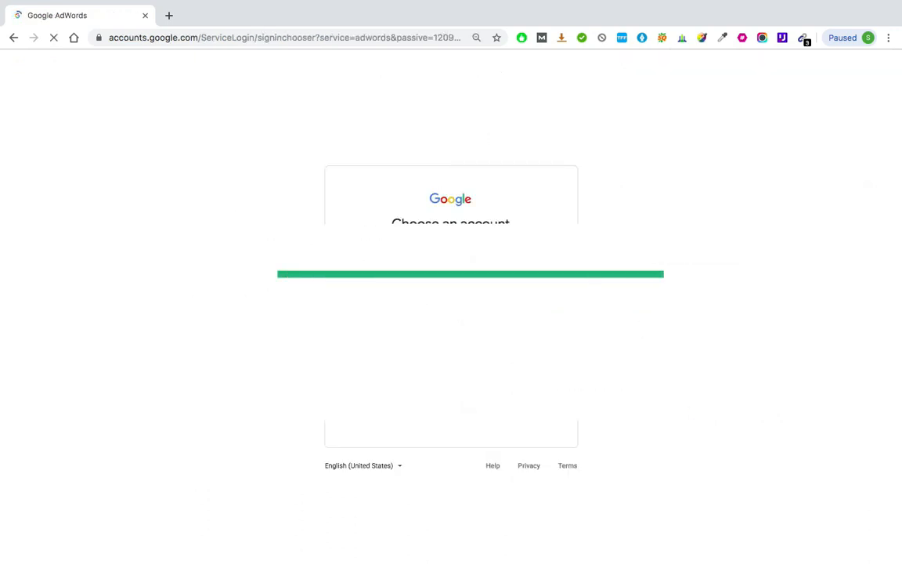
click(439, 276)
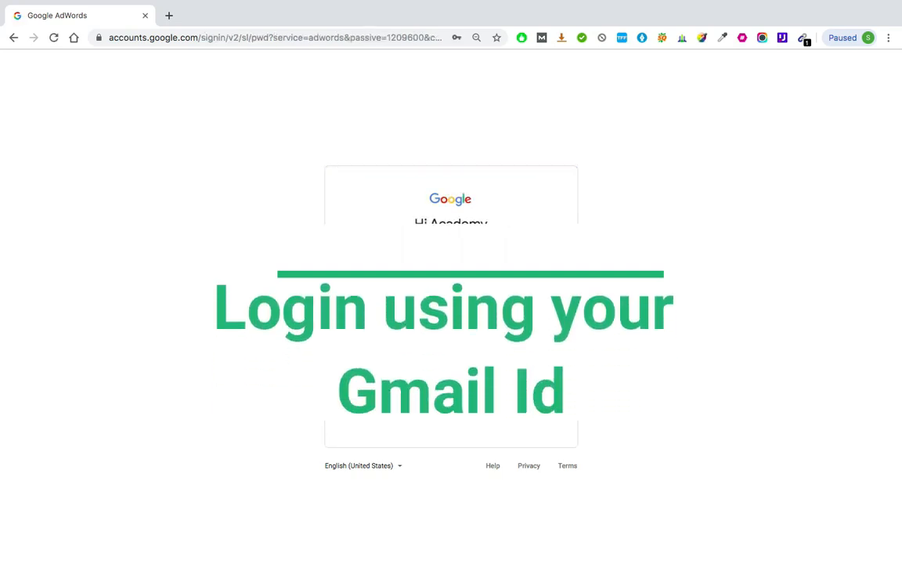
click(425, 25)
key(Return)
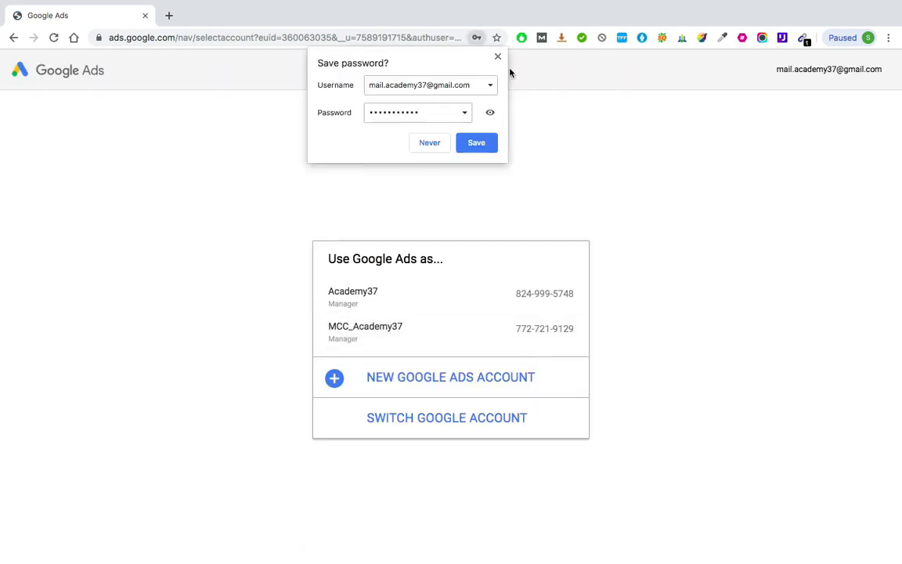
click(497, 56)
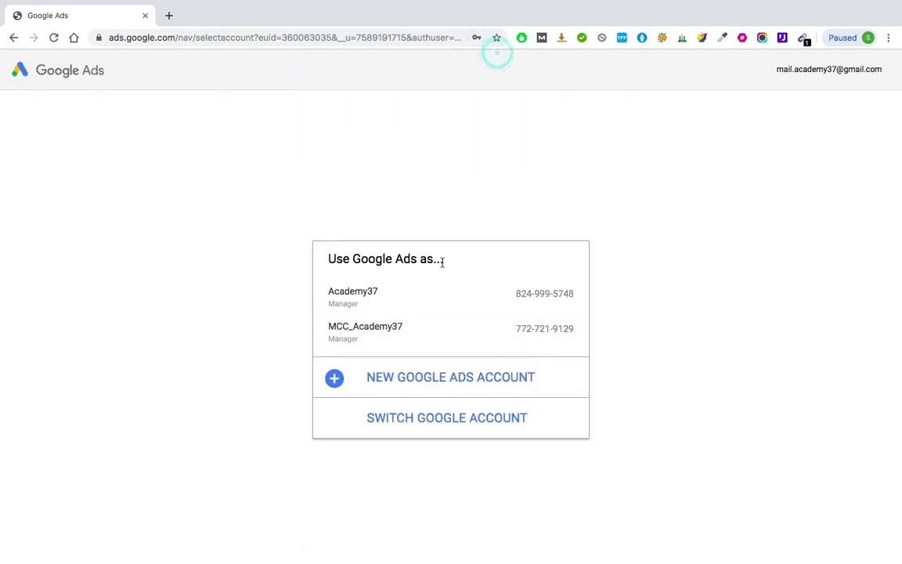
Step: Enter the MCC_Academy37 manager account and show the campaigns of its Ads_Academy37 client account
click(354, 333)
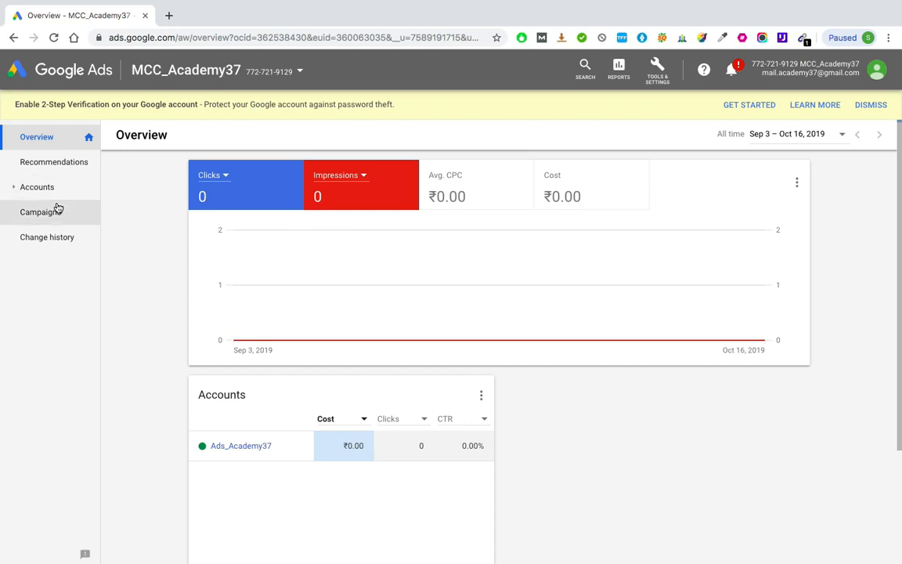
scroll(245, 442, up, 5)
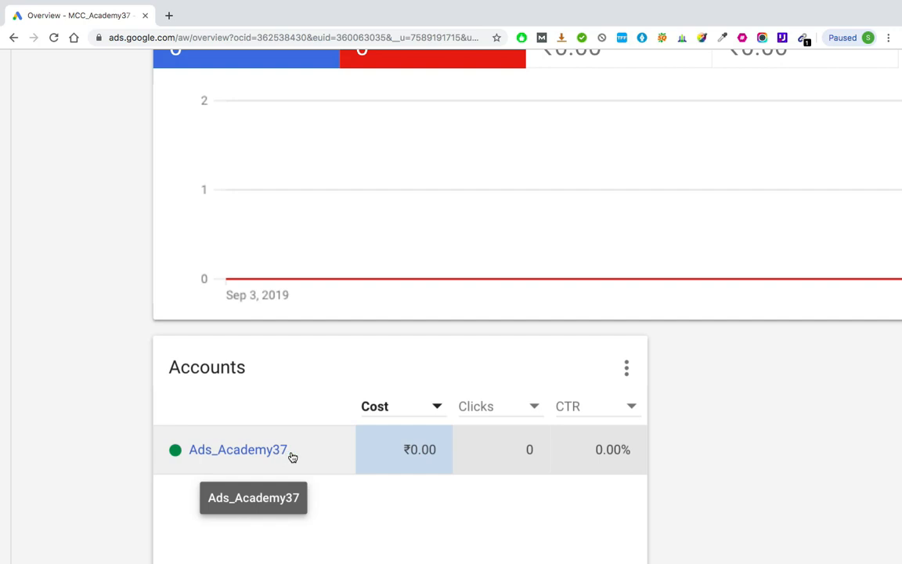
key(ctrl+minus)
key(ctrl+minus)
key(ctrl+minus)
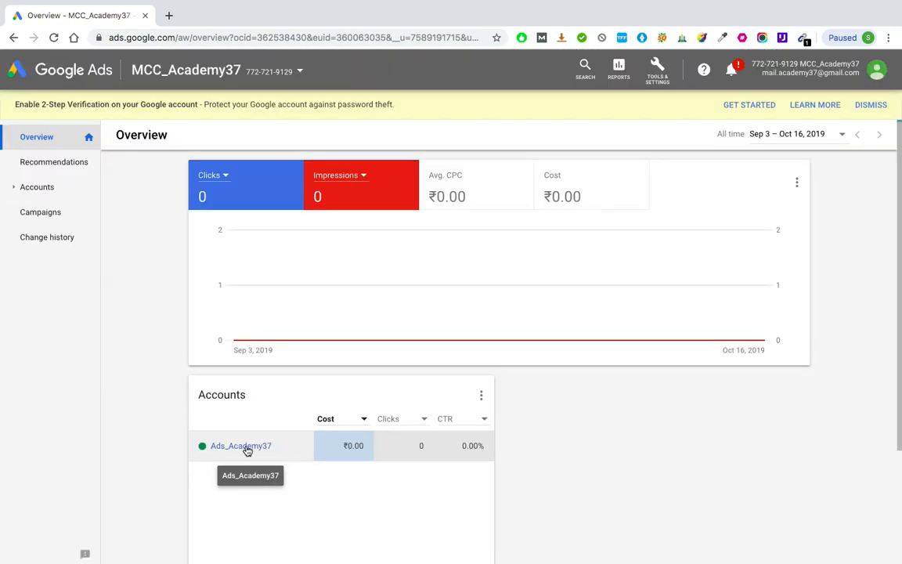
click(246, 448)
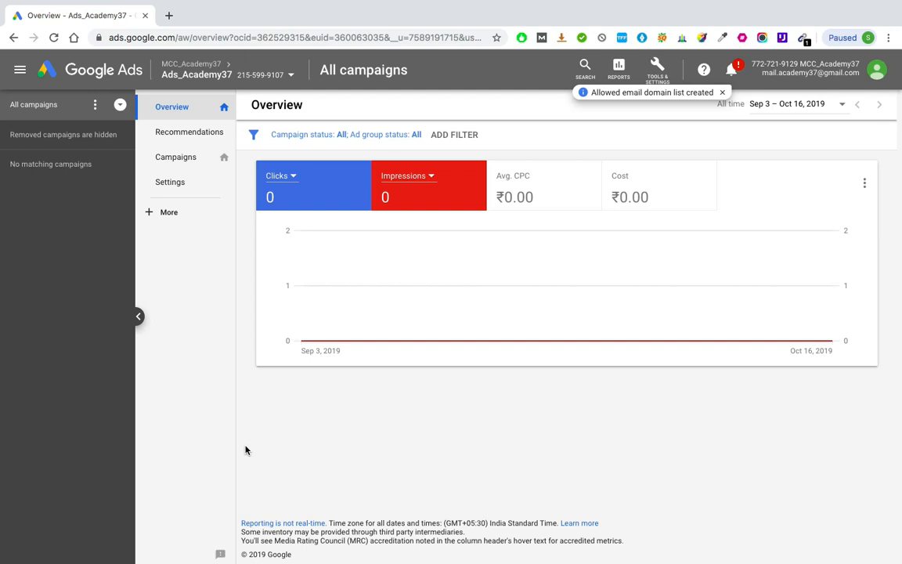
click(194, 161)
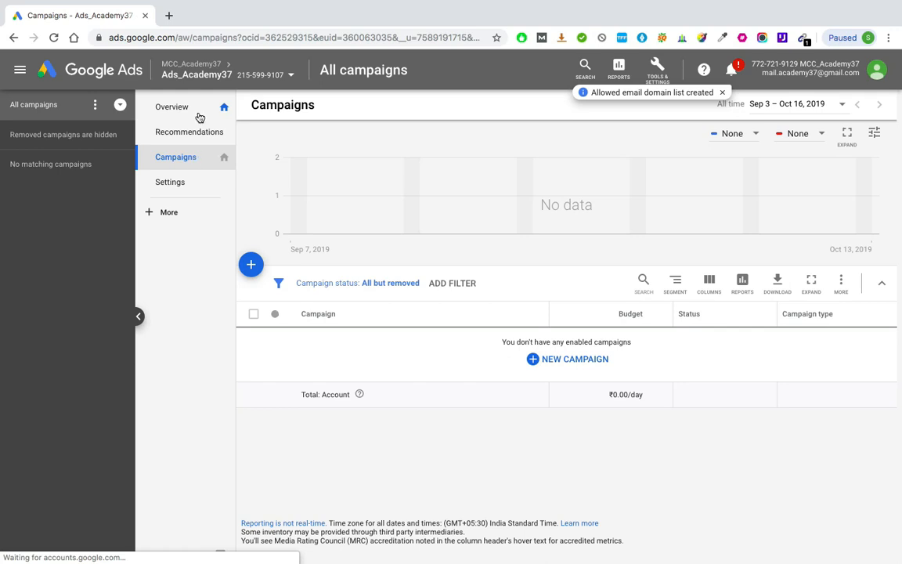
Step: Search Google in a new browser tab for "home loan calculator" and shorten the query to "home loan"
click(169, 14)
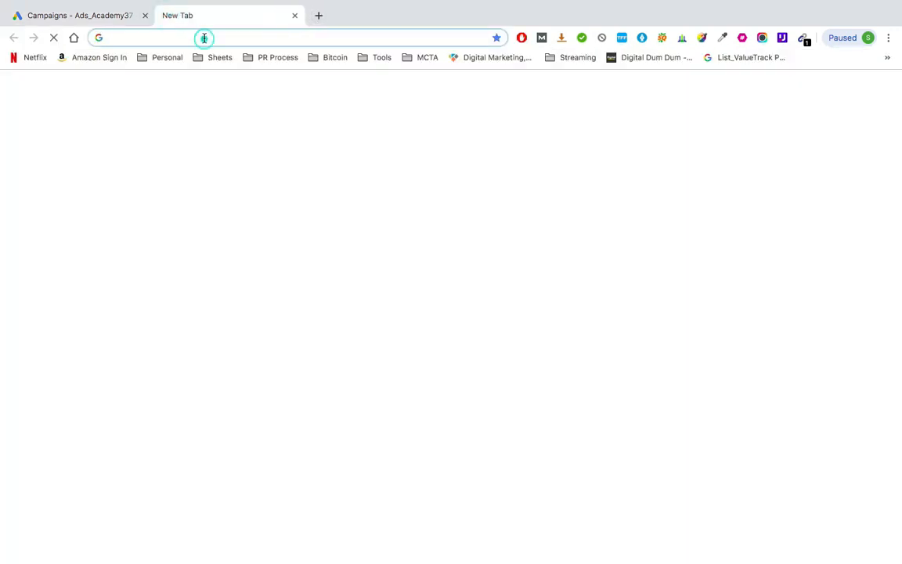
text(home loan calculator)
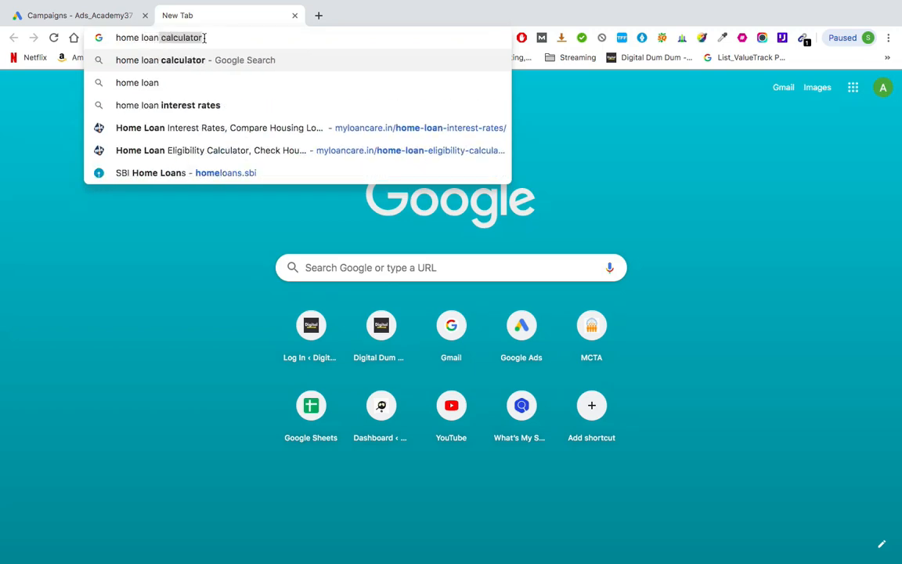
key(Return)
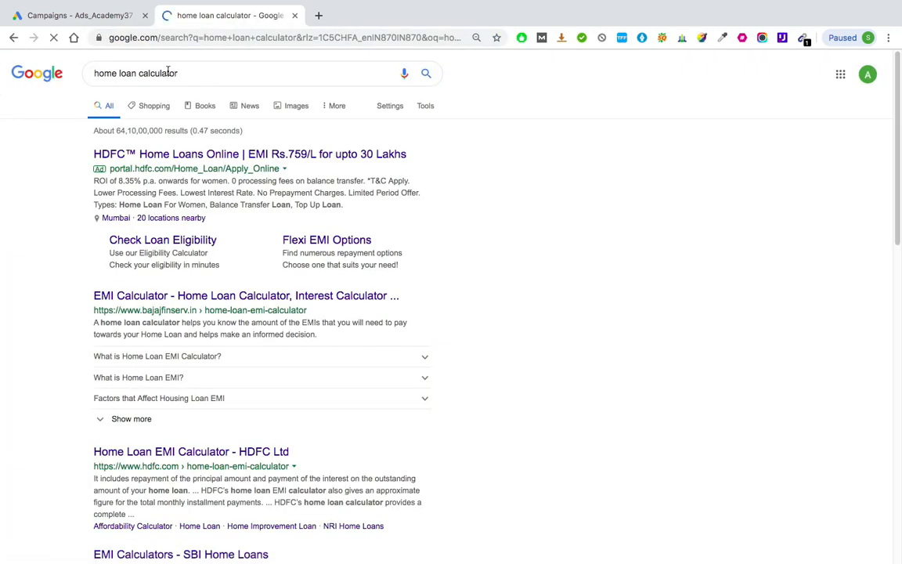
double_click(165, 72)
key(BackSpace)
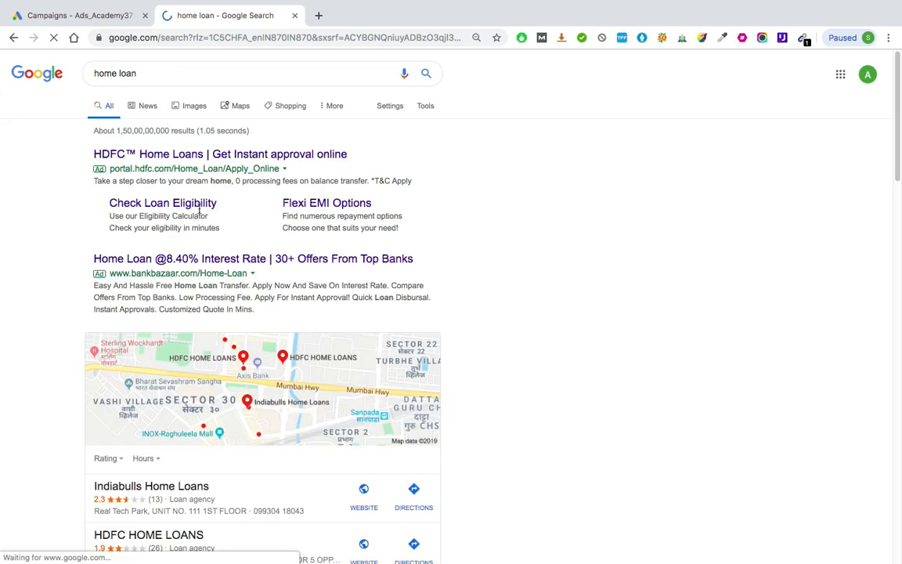
Step: Look through the first page of home loan search results and go to the second results page
scroll(260, 324, down, 10)
scroll(260, 325, down, 6)
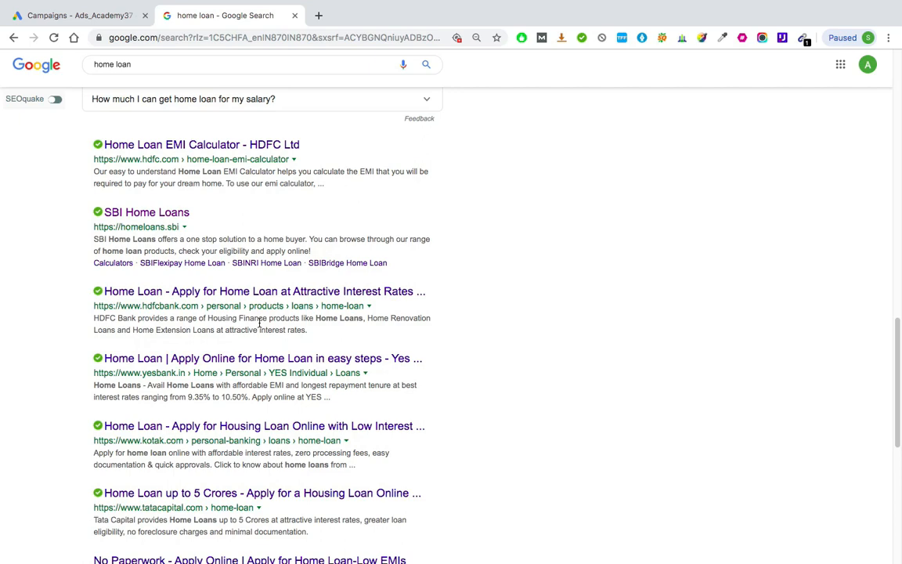
scroll(259, 323, down, 1)
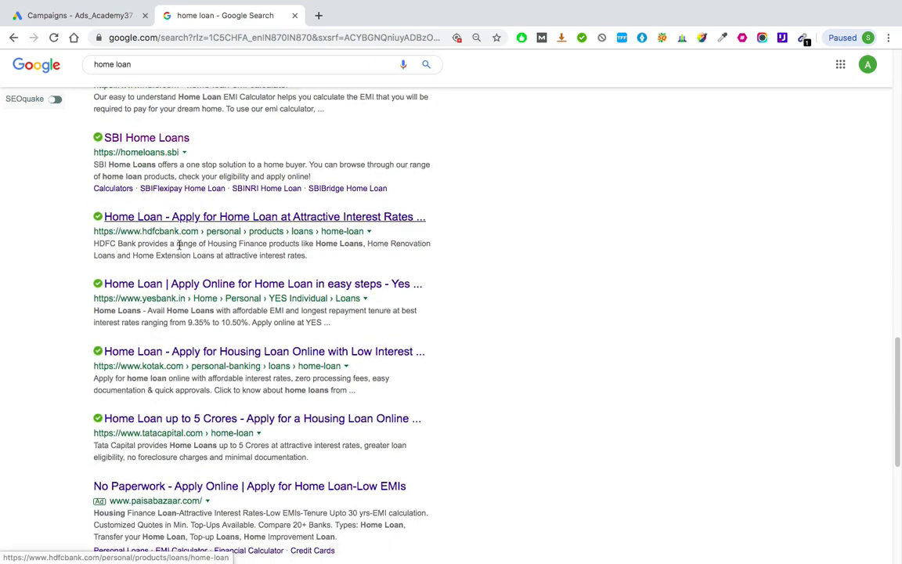
scroll(188, 252, down, 5)
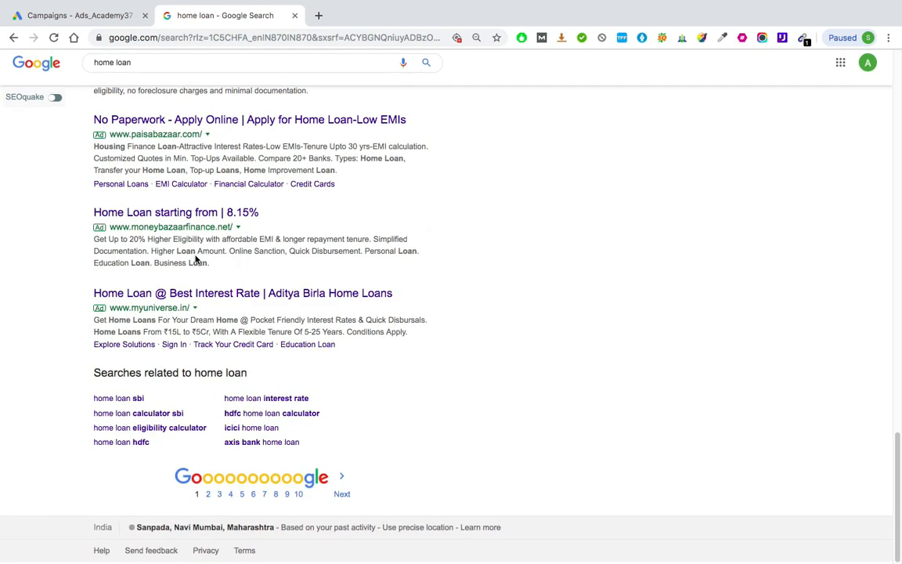
click(207, 495)
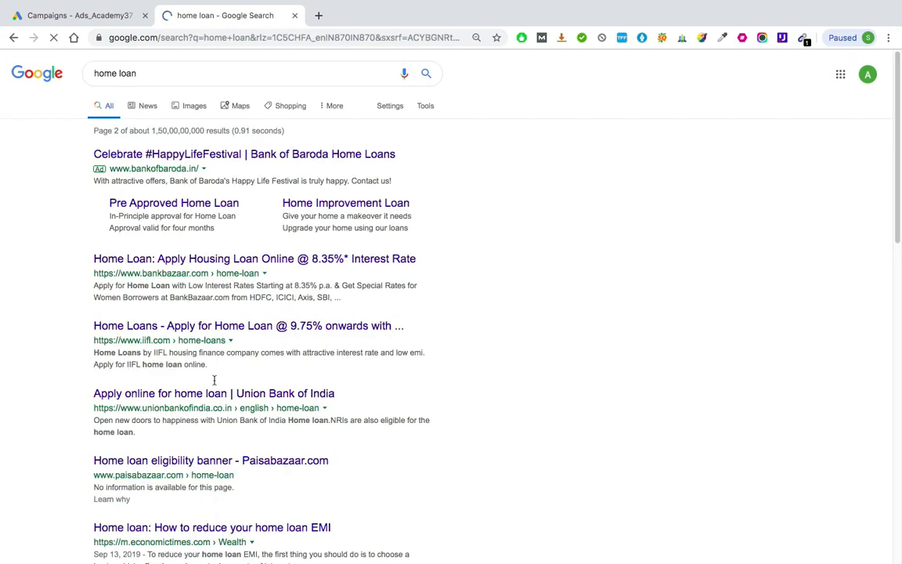
Step: Find and open the "Home loan - MyLoanCare" search result and close the offers pop-up on its landing page
scroll(223, 367, down, 3)
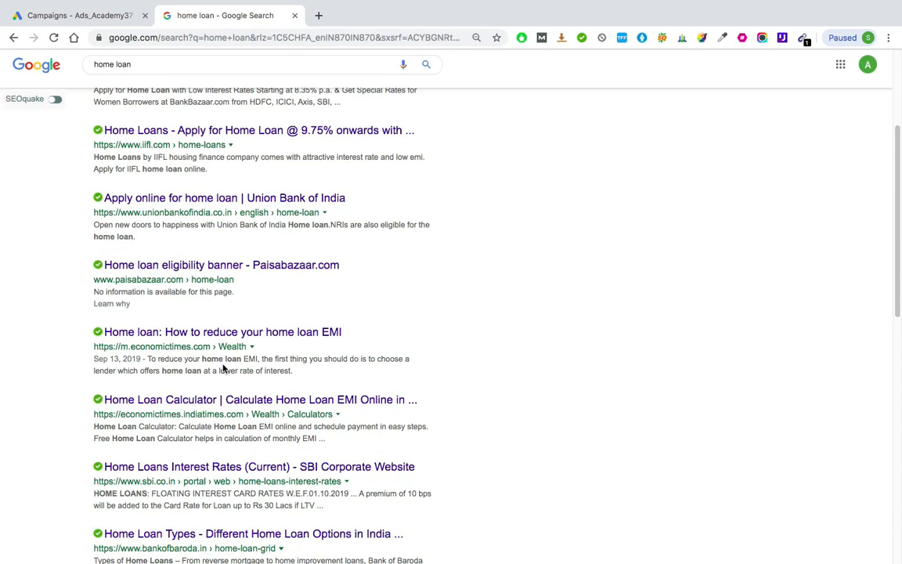
scroll(223, 368, down, 5)
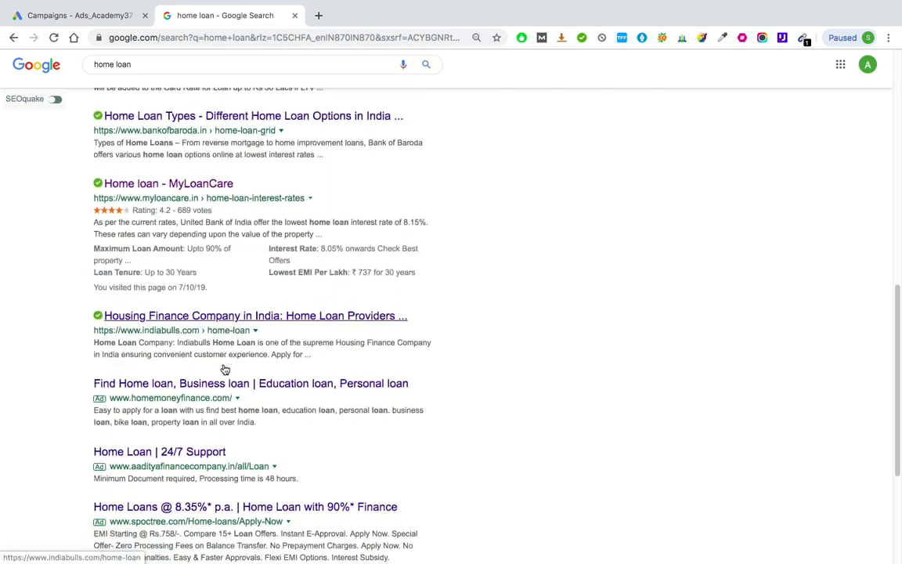
scroll(223, 368, down, 2)
scroll(223, 368, up, 2)
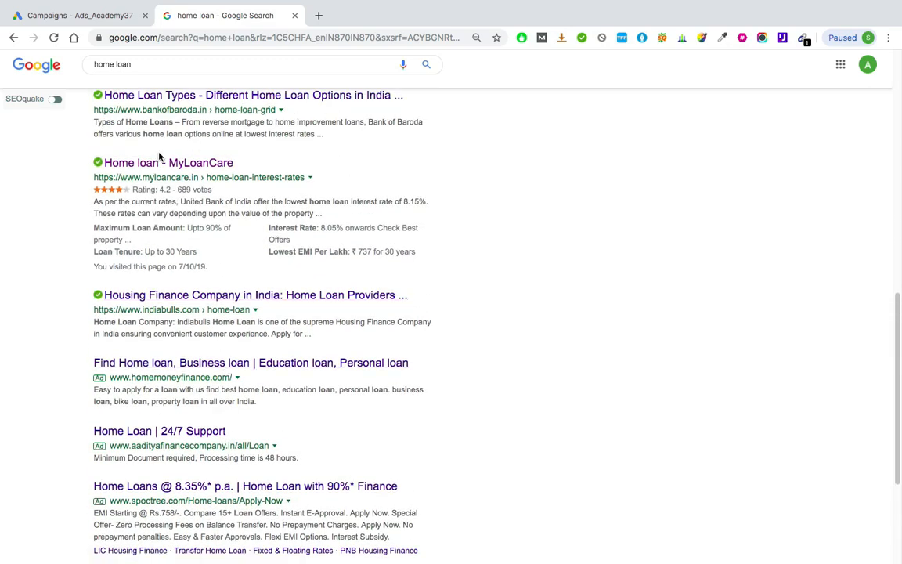
scroll(159, 156, up, 5)
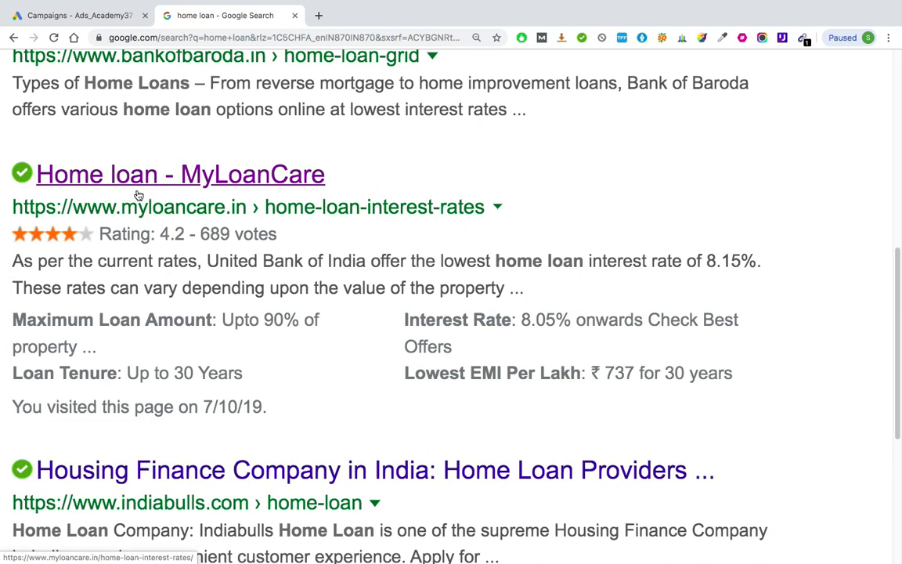
click(268, 178)
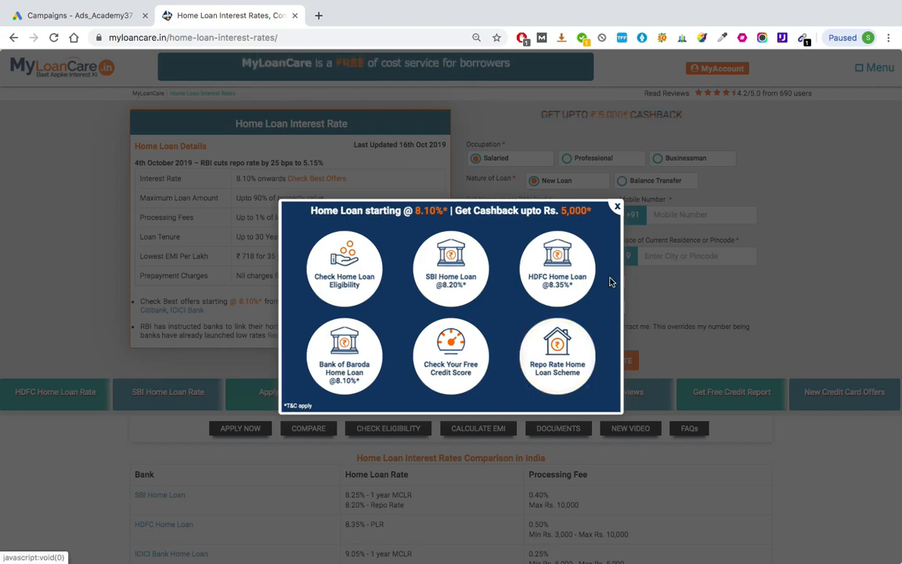
click(617, 208)
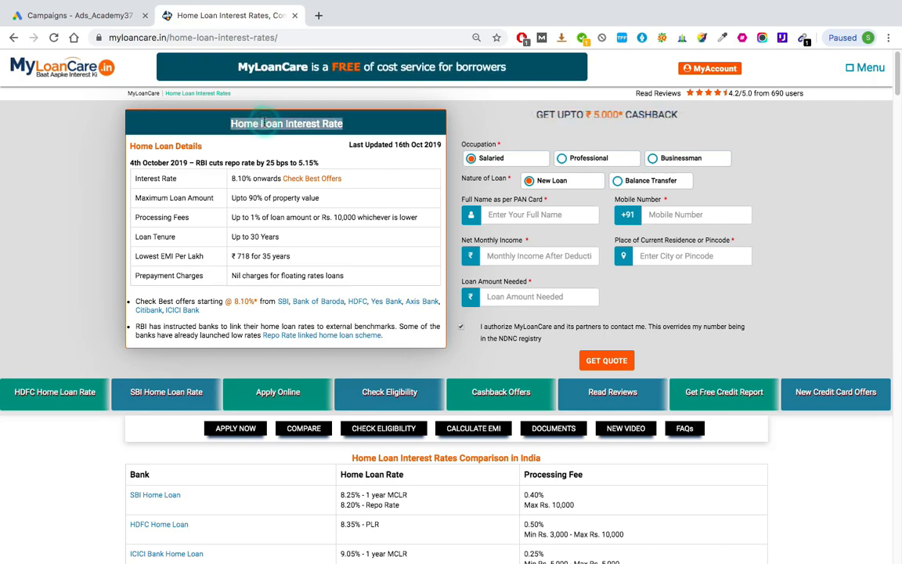
Step: Highlight the "Home Loan Interest Rate" heading and examine the loan details box beneath it
triple_click(263, 123)
scroll(262, 123, up, 3)
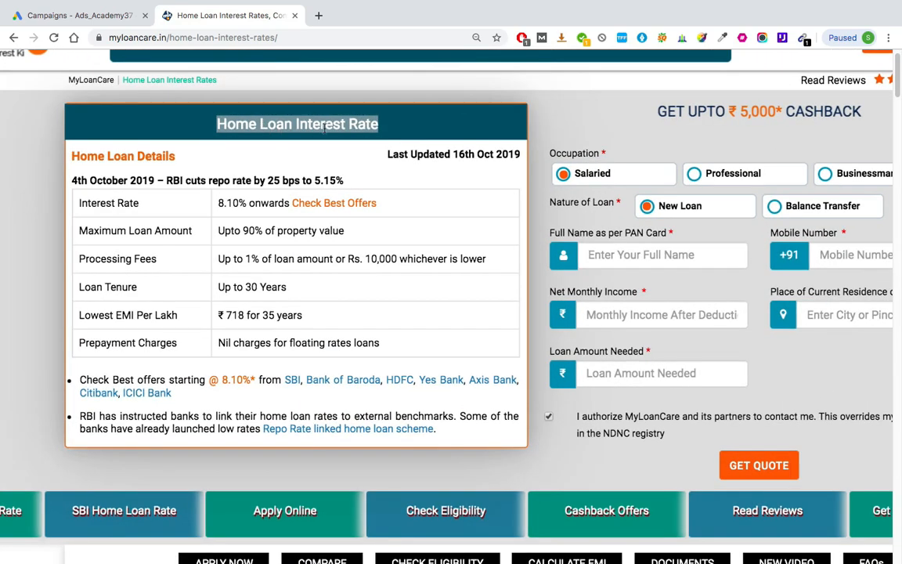
scroll(324, 128, down, 3)
scroll(231, 181, up, 5)
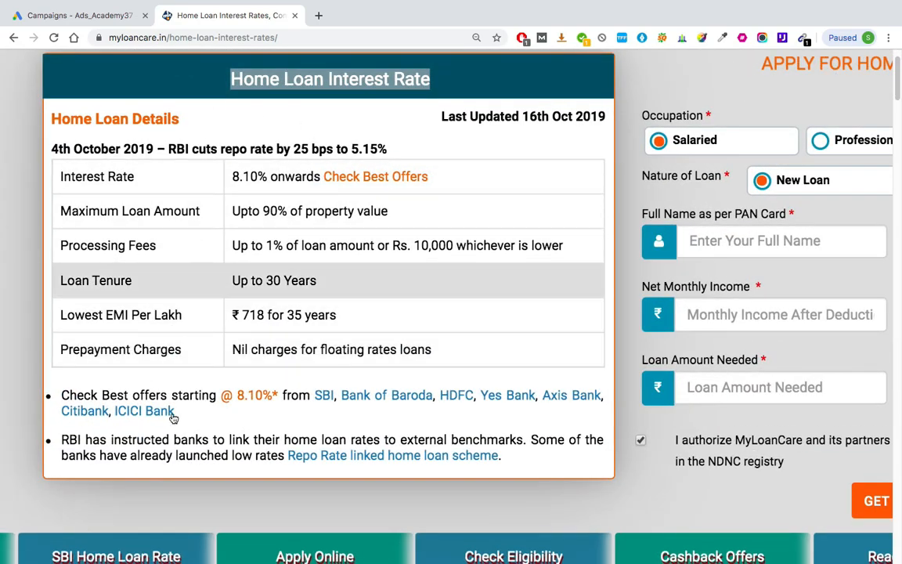
scroll(173, 167, down, 3)
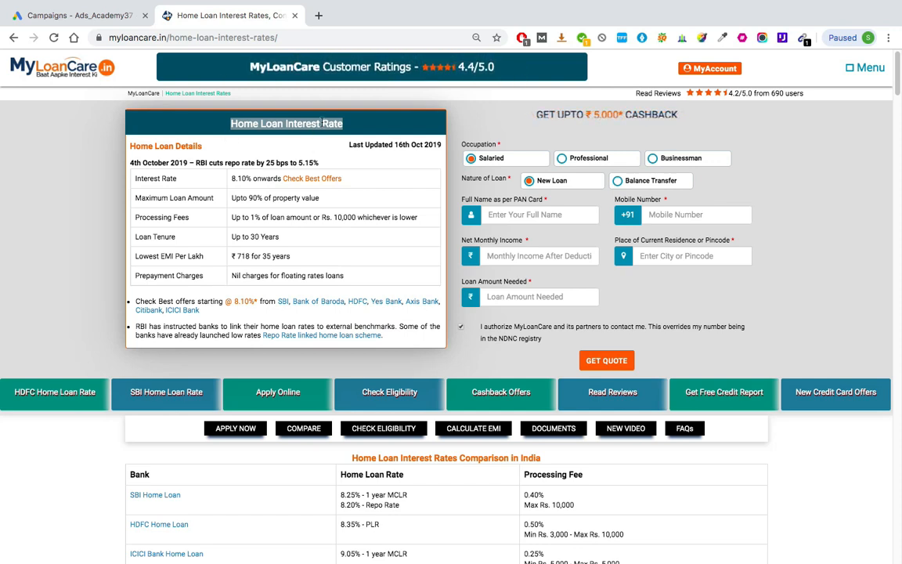
scroll(222, 216, up, 3)
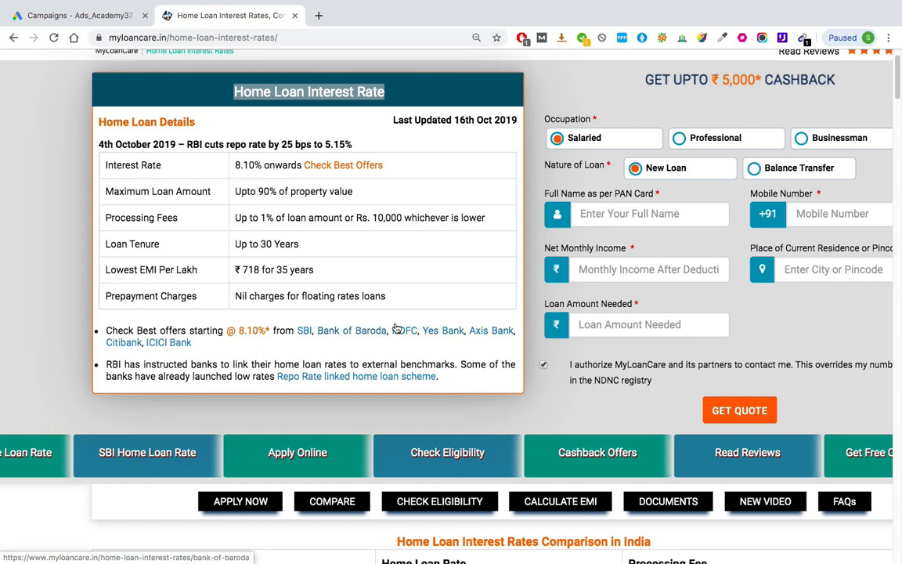
key(ctrl+minus)
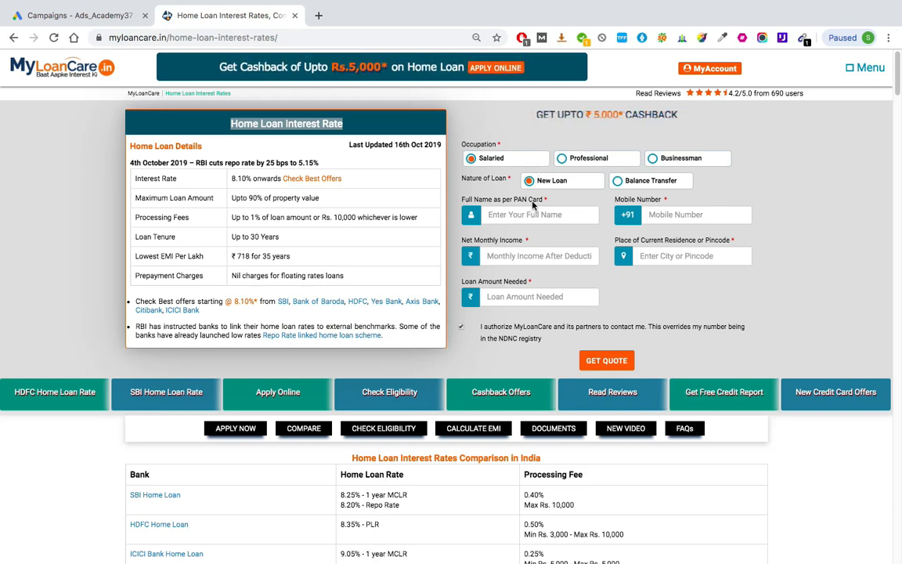
Step: Examine the landing page's loan application form, its service links and the bank interest rates comparison table
key(ctrl+0)
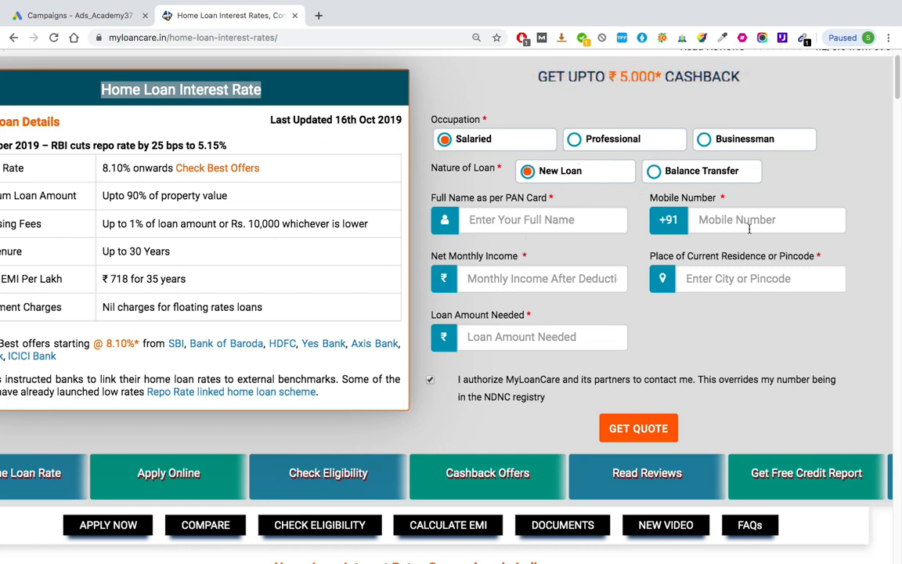
scroll(601, 347, down, 3)
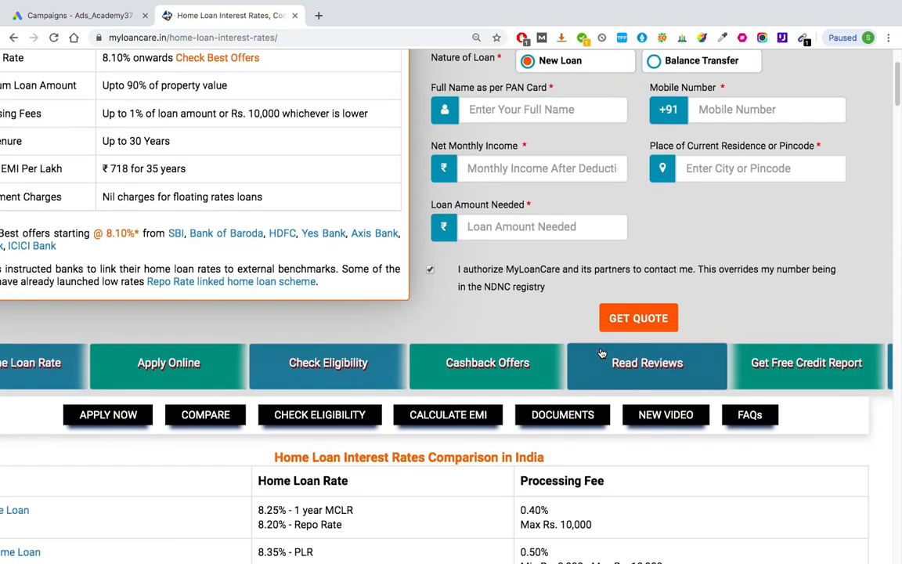
key(ctrl+minus)
key(ctrl+minus)
key(ctrl+minus)
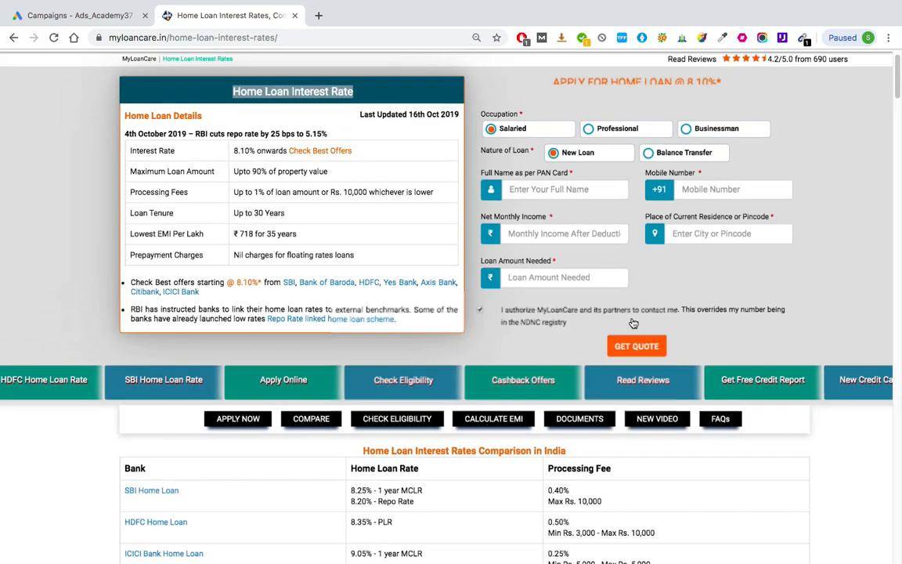
scroll(366, 361, down, 2)
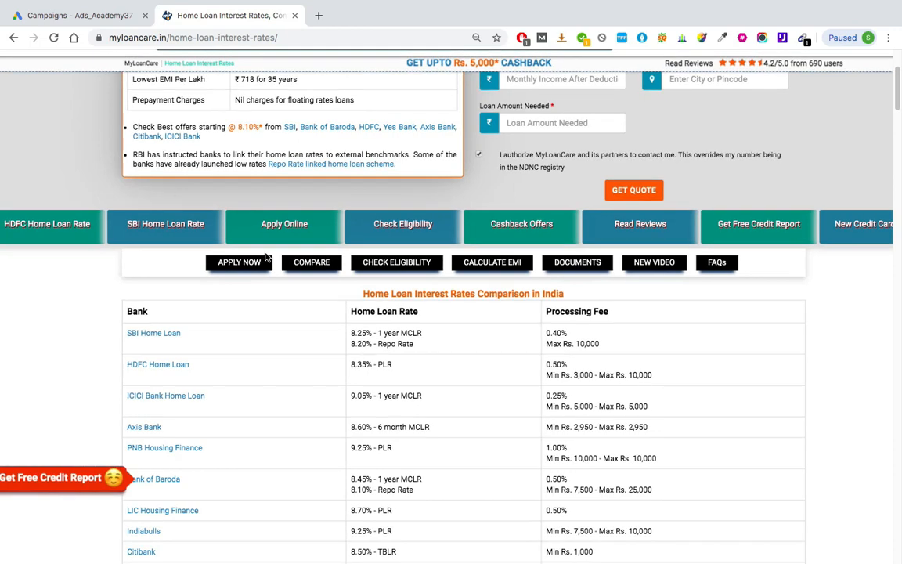
key(ctrl+plus)
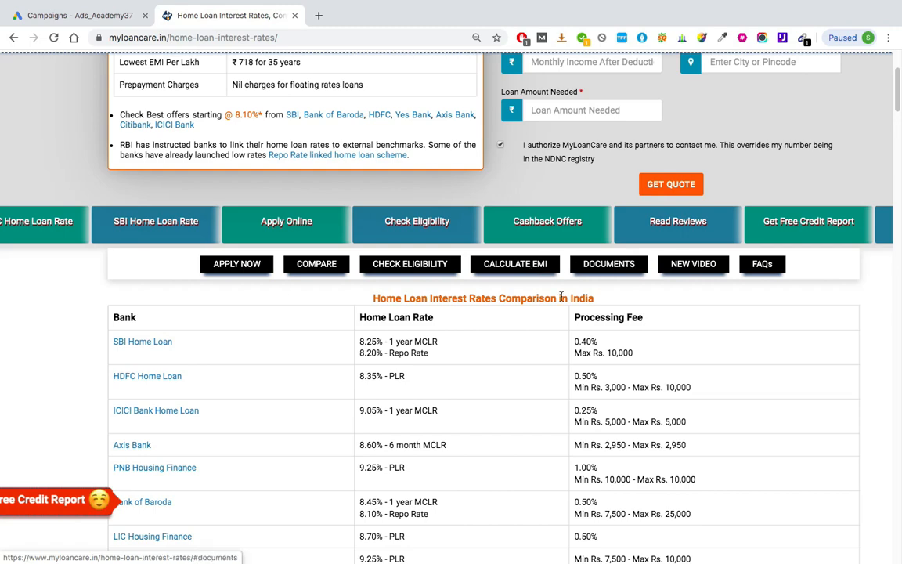
scroll(527, 218, down, 2)
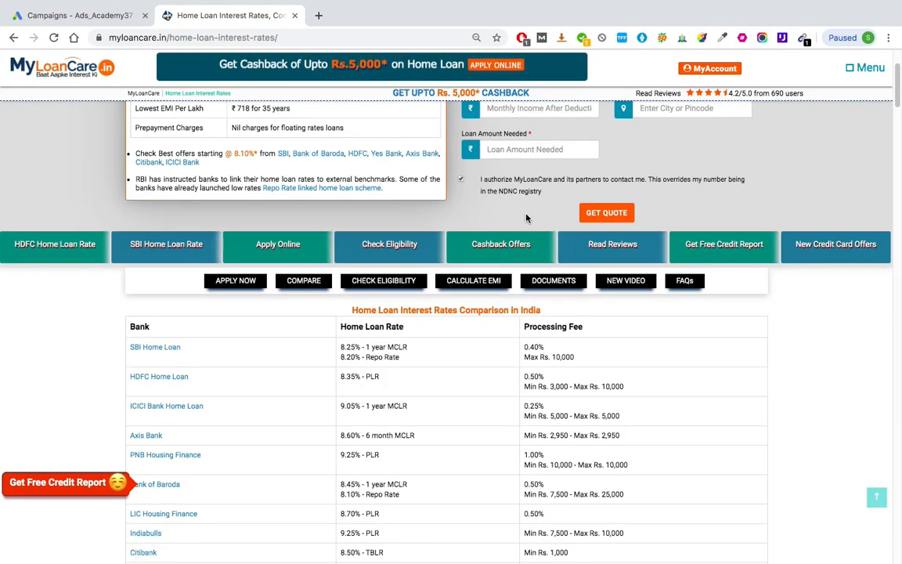
scroll(527, 218, up, 2)
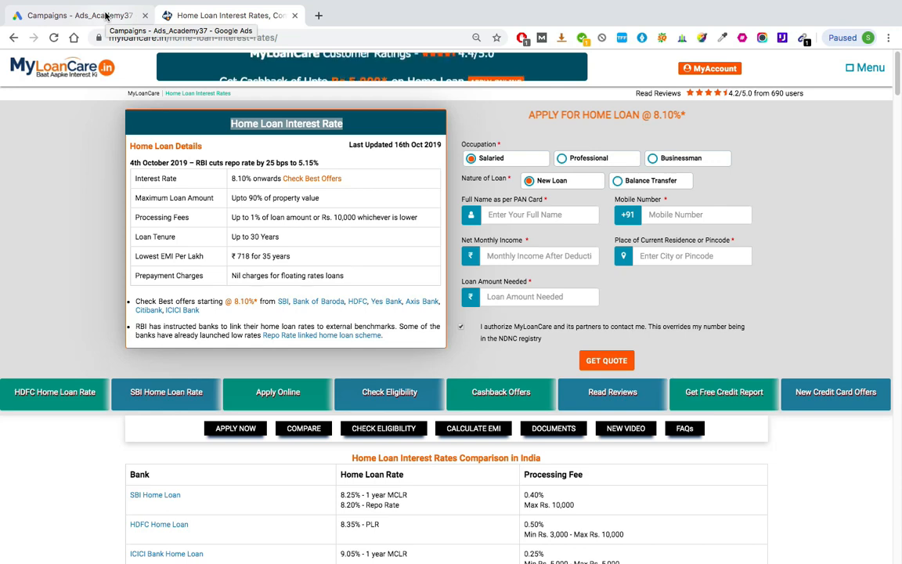
Step: Start a new Google Ads campaign without a goal's guidance, choose the Search campaign type and continue to its settings
click(106, 16)
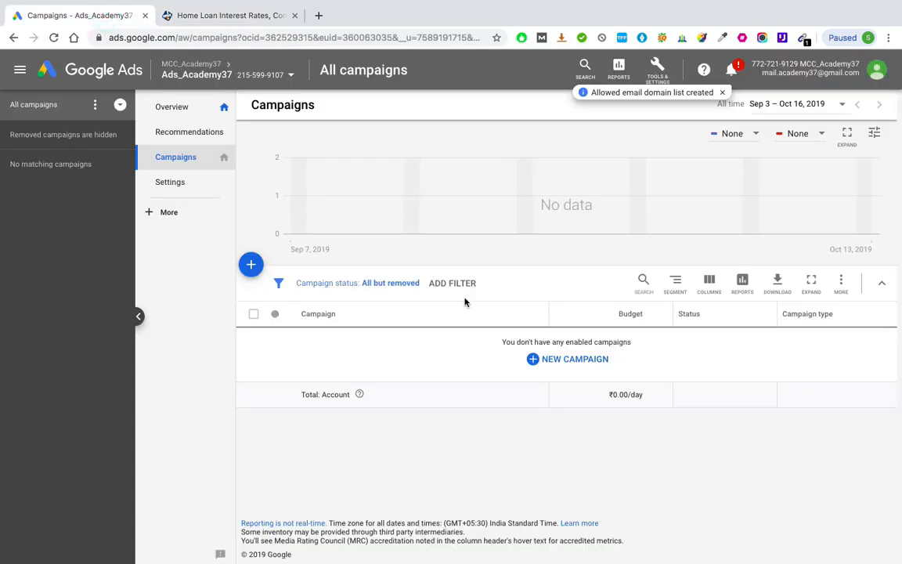
click(252, 266)
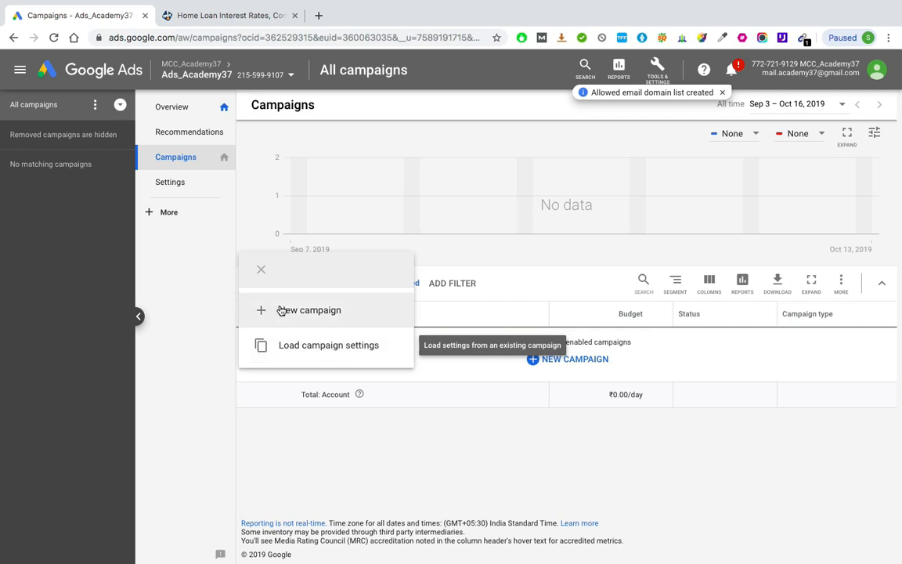
click(360, 314)
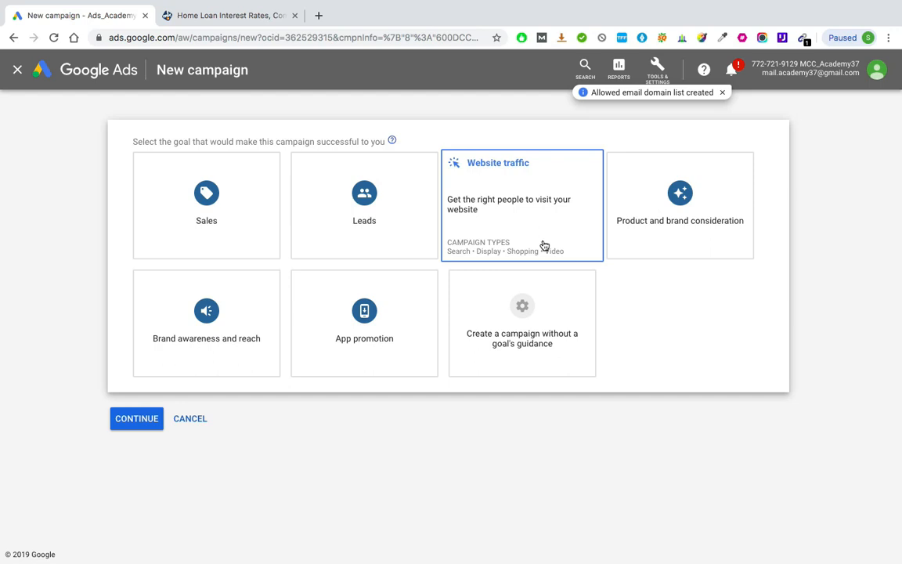
click(509, 312)
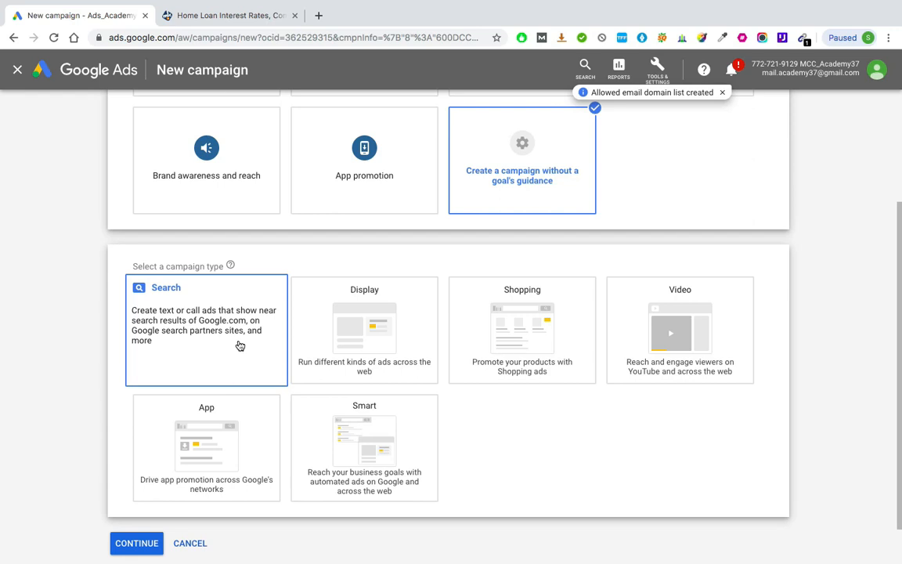
click(211, 305)
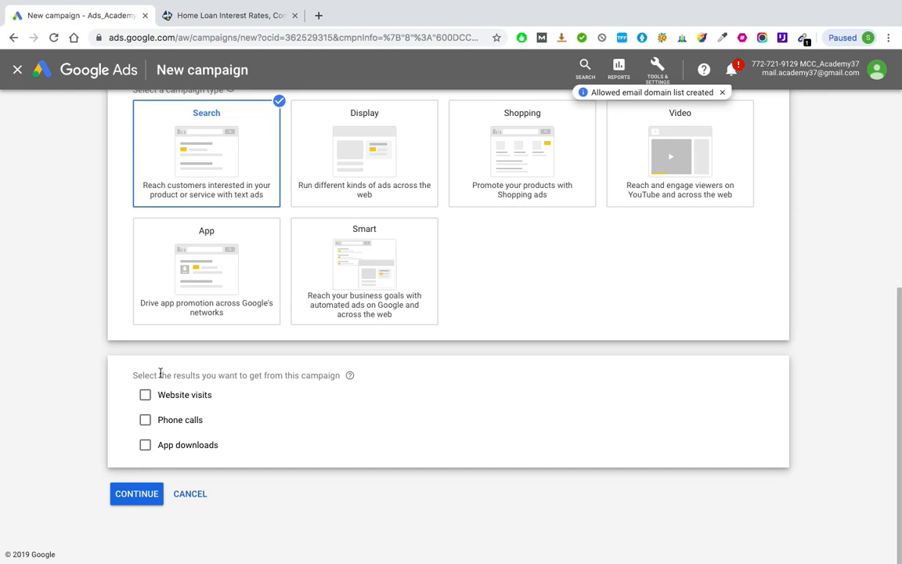
click(143, 492)
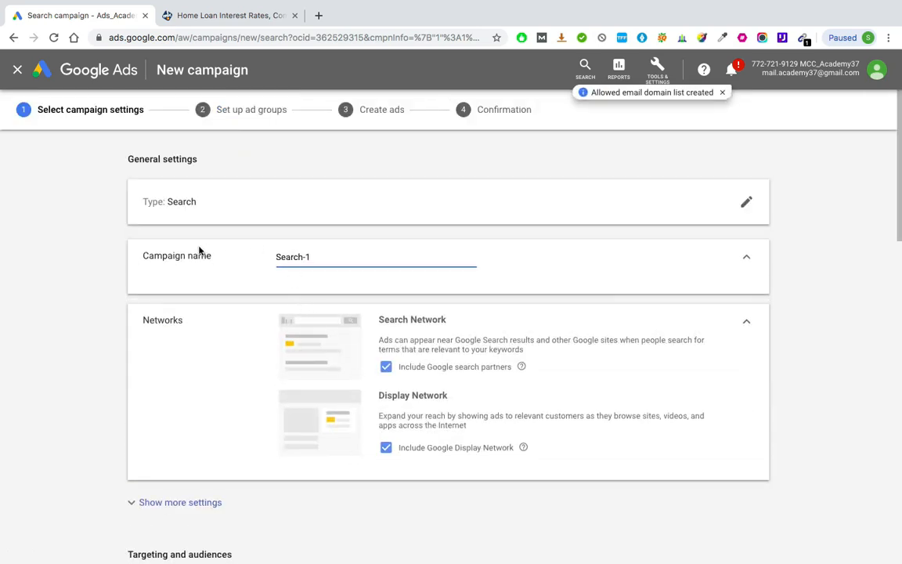
Step: Name the campaign Sch_HomeLoan_MumbaiThane_ManualCPC in place of the default name
double_click(299, 256)
key(BackSpace)
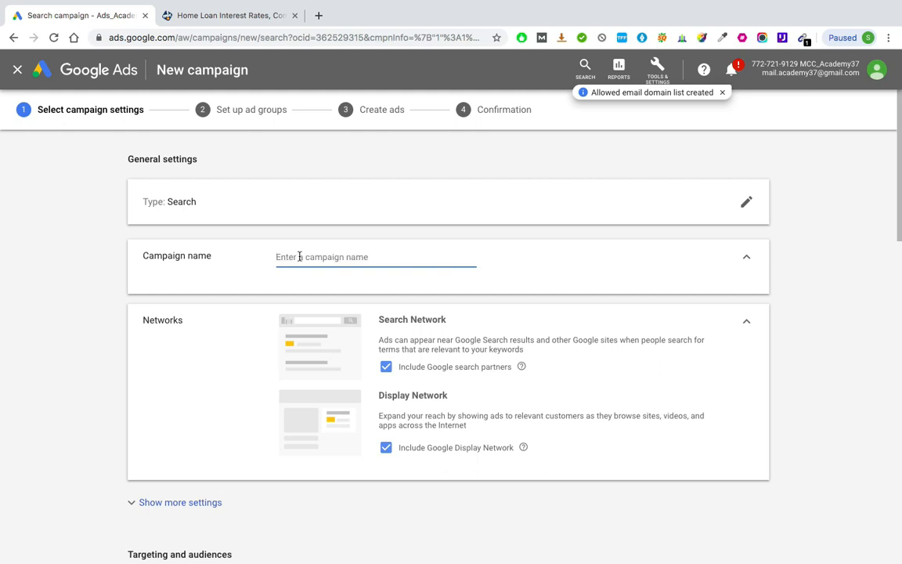
text(Sch_HomeLoan)
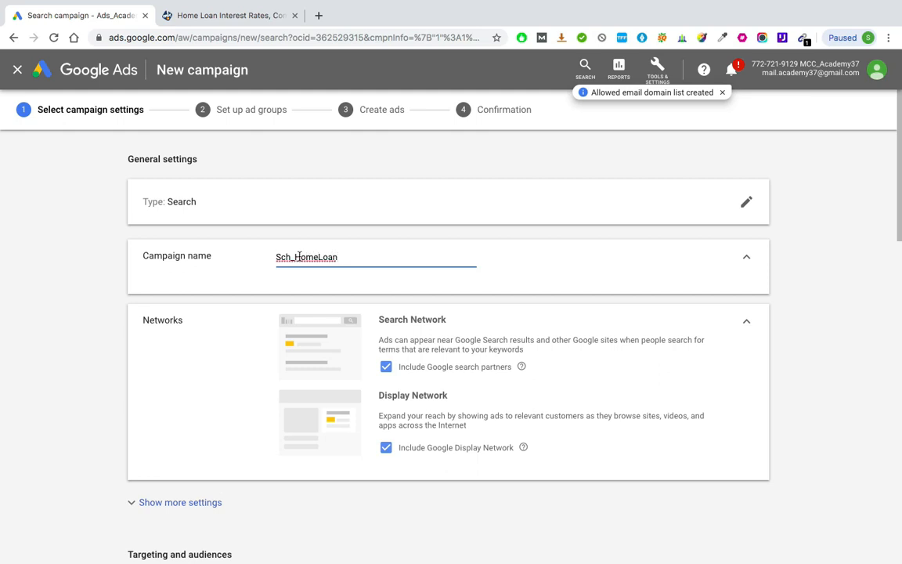
text(_)
text(MumbaiThane)
text(_)
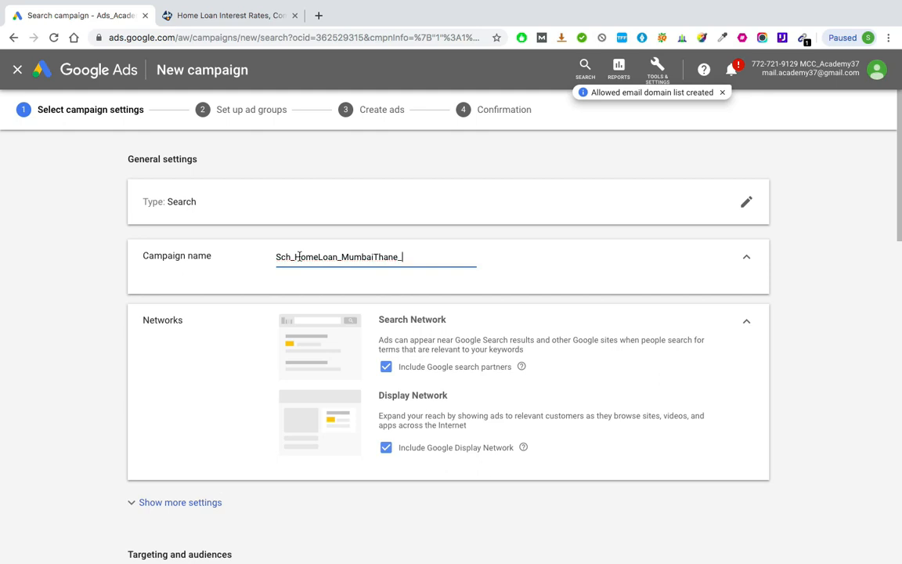
text(ManualCPC)
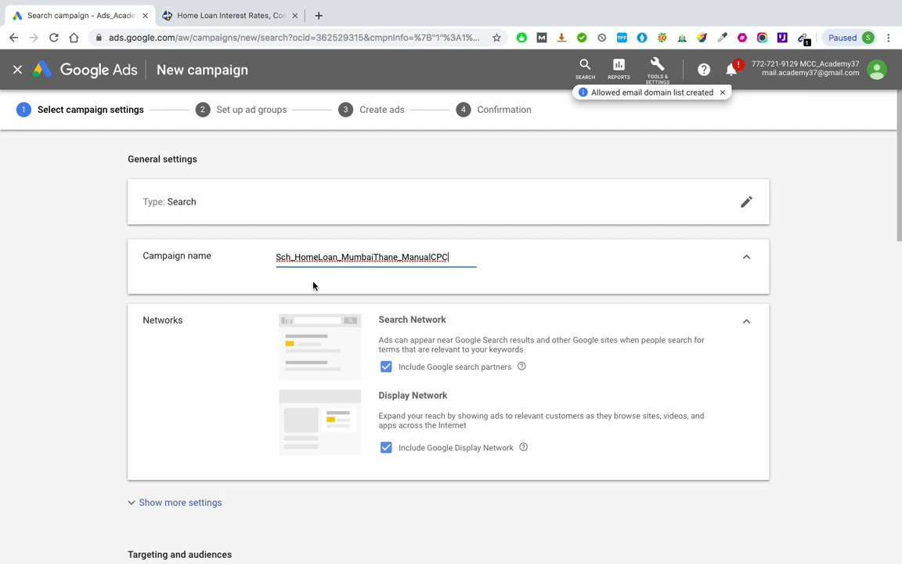
Step: Highlight the Search Network heading in the Networks settings and search Google for "home loan calculator" in a new browser tab
scroll(313, 285, down, 3)
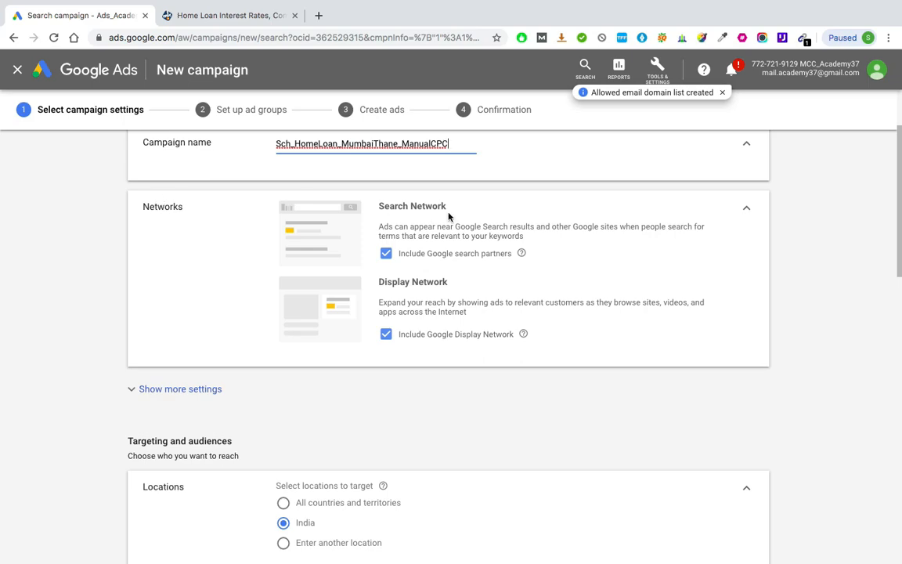
click(408, 207)
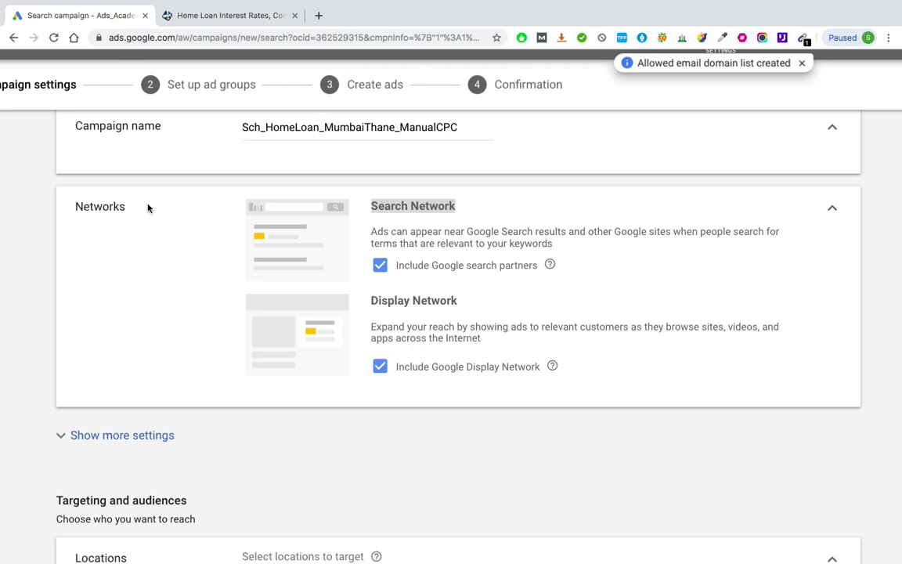
click(318, 17)
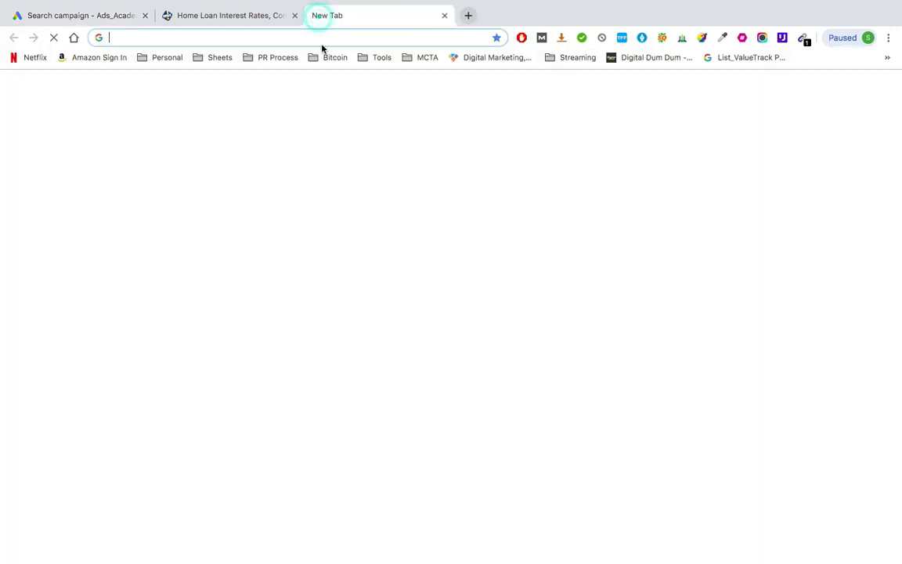
text(home loan)
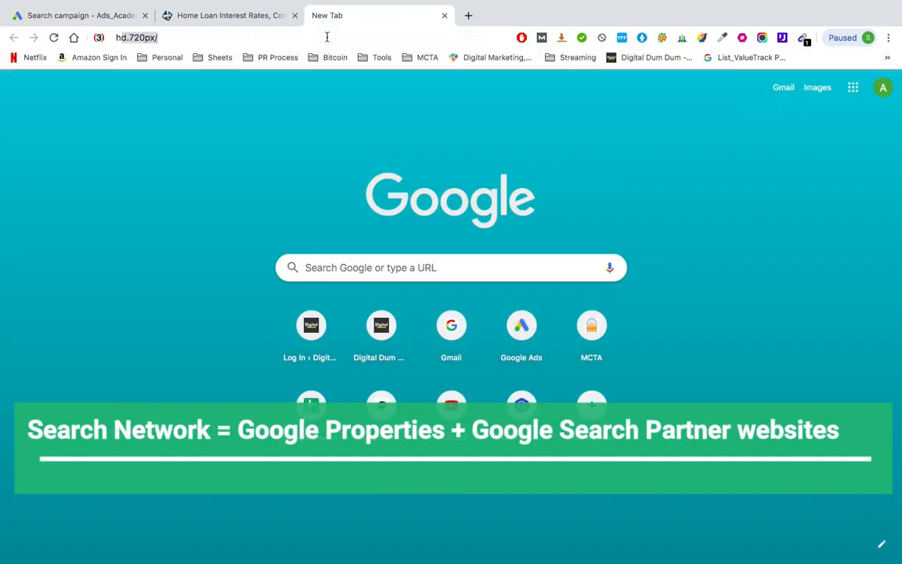
key(Return)
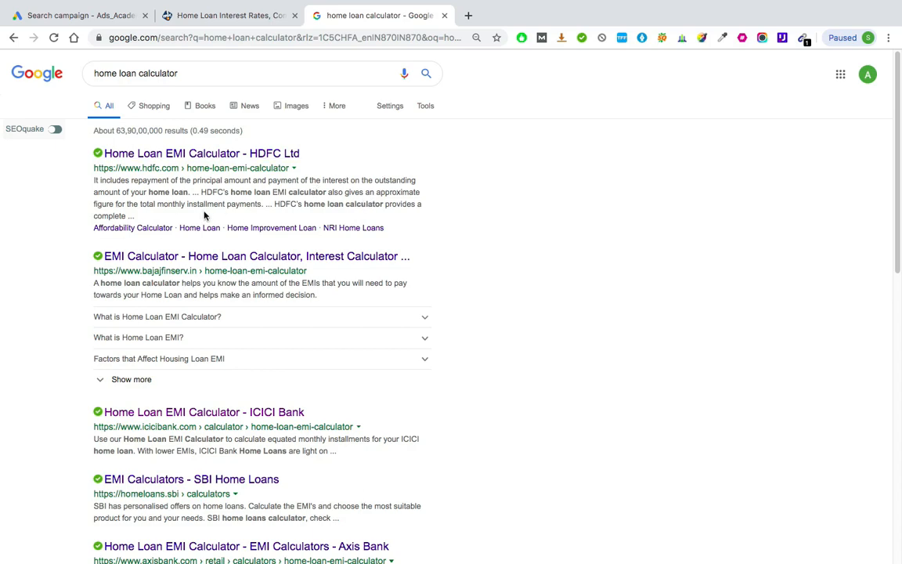
Step: Look through the home loan calculator results, switch to their Google Maps view and examine the place listings for ads
scroll(230, 212, down, 15)
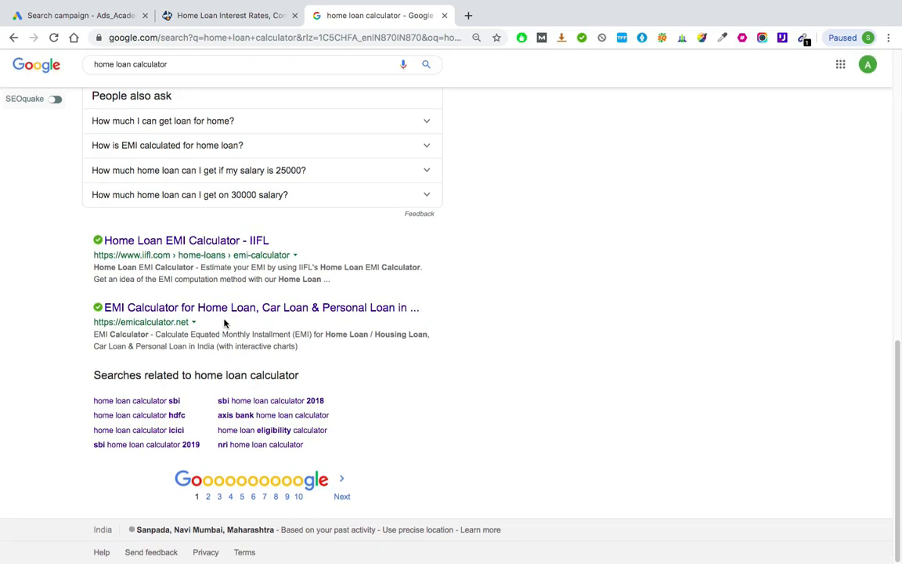
scroll(224, 323, up, 20)
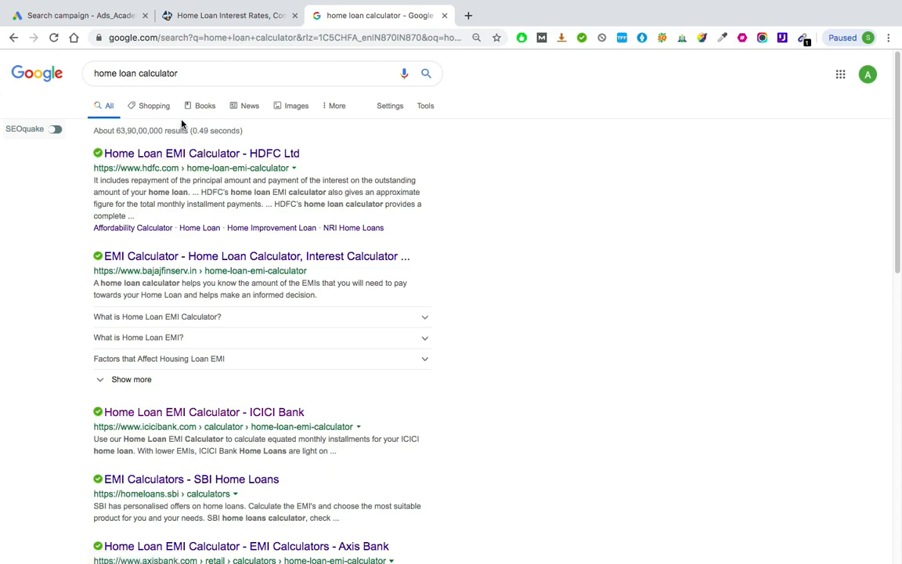
ctrl+scroll(180, 124, up, 2)
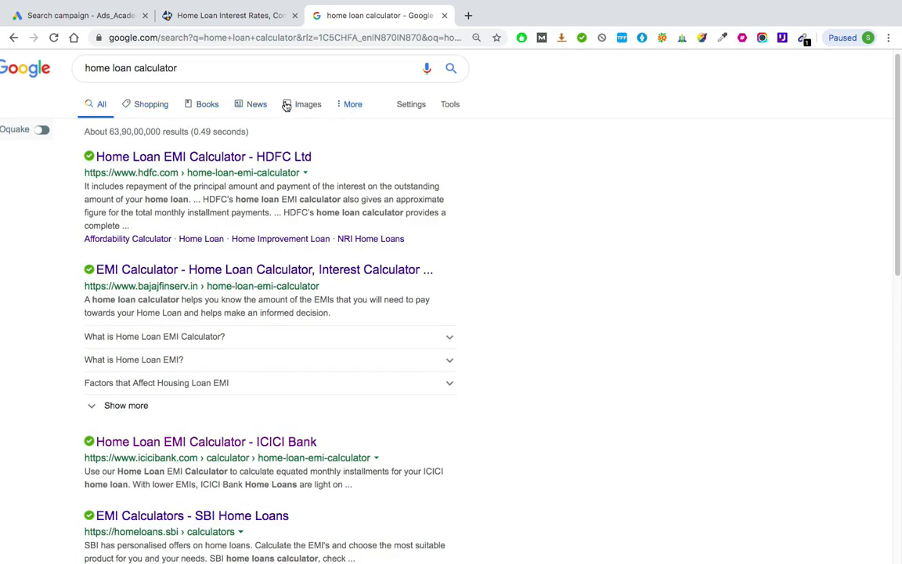
click(349, 109)
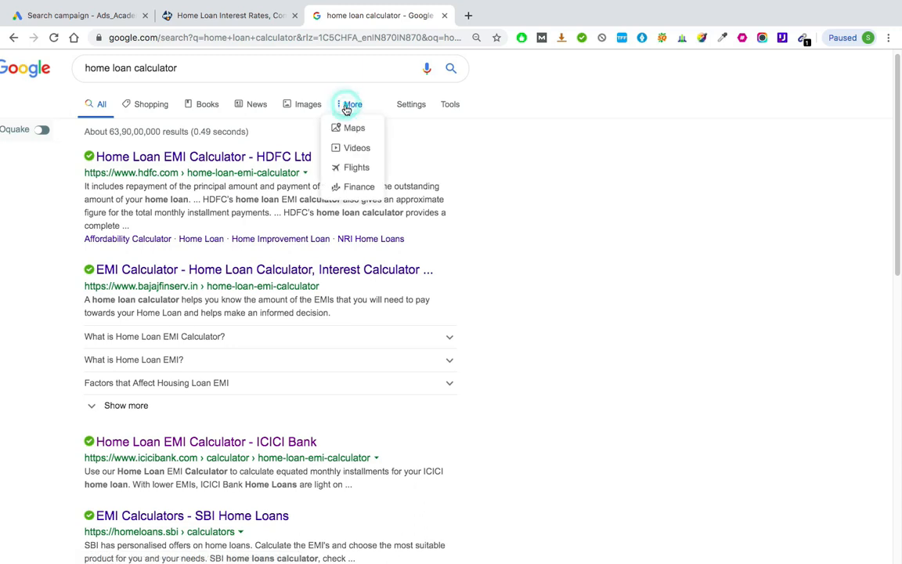
click(353, 127)
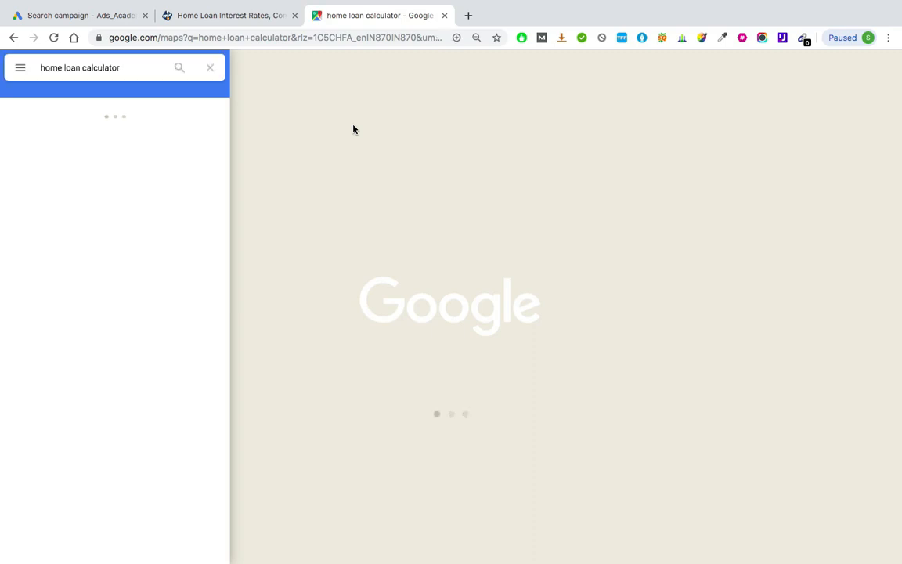
scroll(22, 203, up, 5)
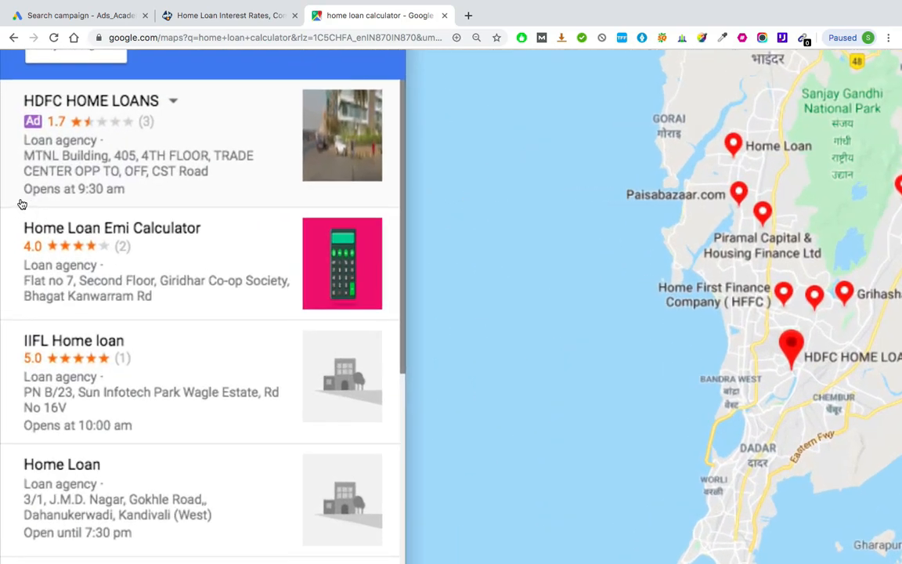
scroll(32, 191, up, 2)
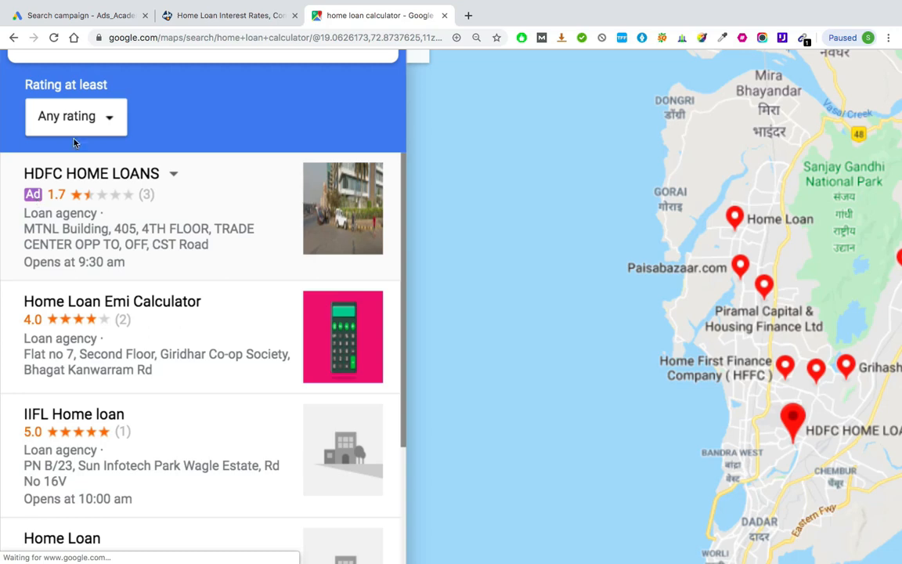
scroll(67, 215, down, 5)
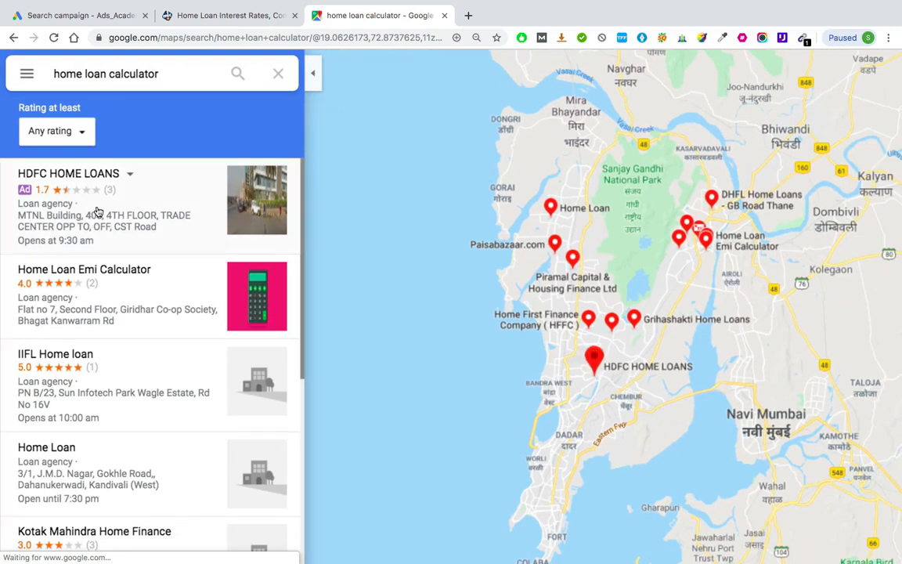
Step: Search Google for "locanto" in another new browser tab and open the "Free Classifieds Mumbai - Locanto" result
click(468, 16)
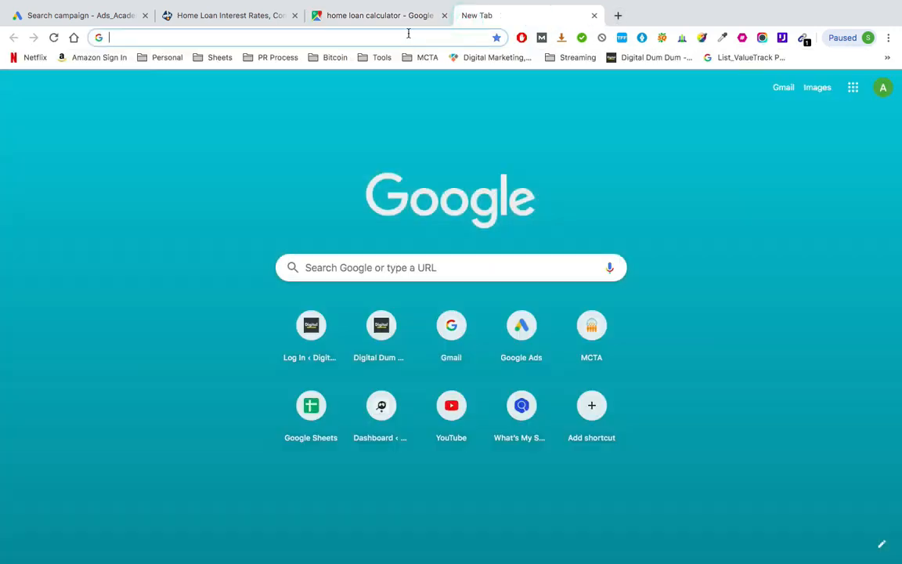
click(408, 34)
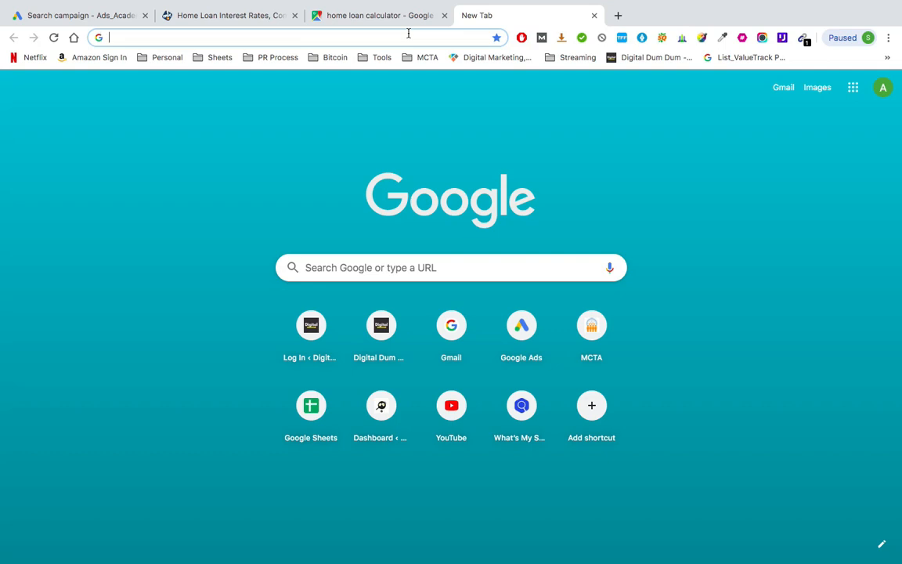
text(locanto)
key(Return)
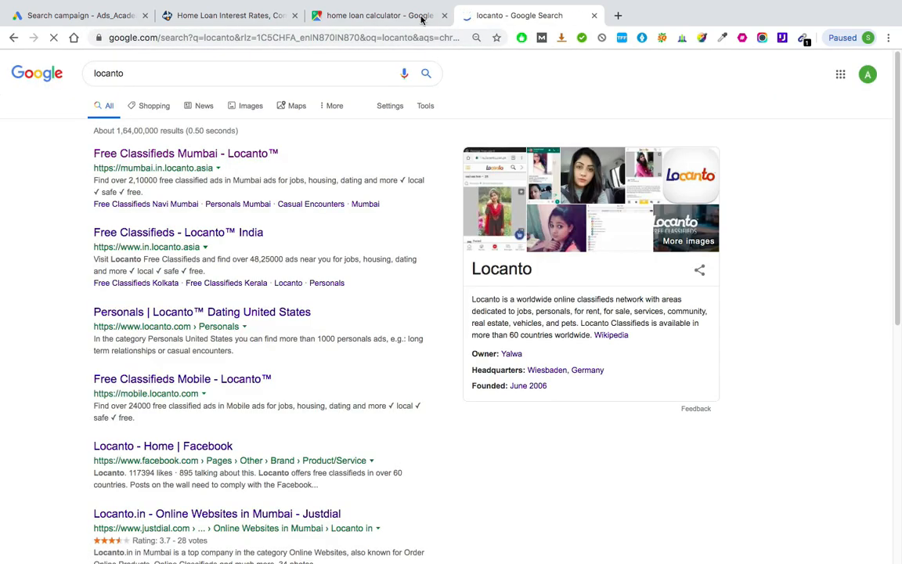
click(537, 8)
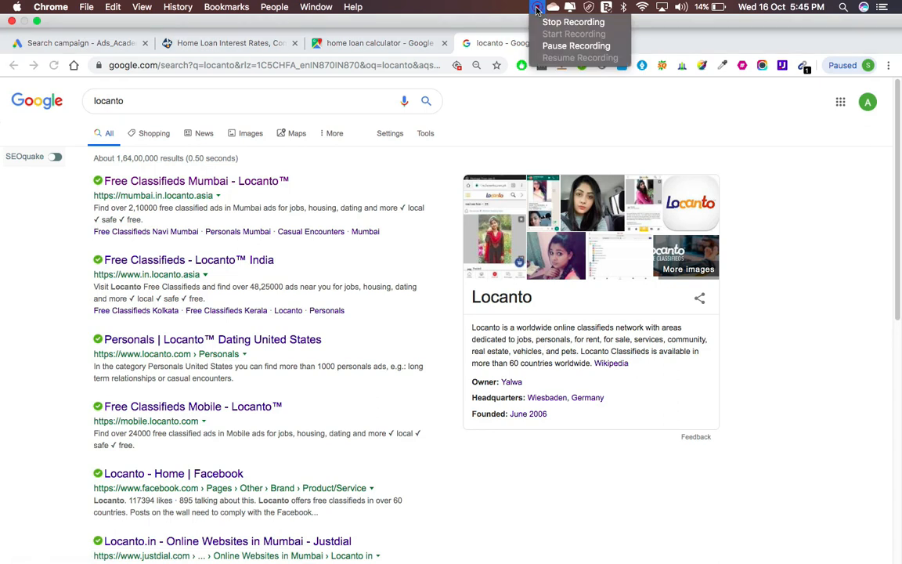
click(558, 46)
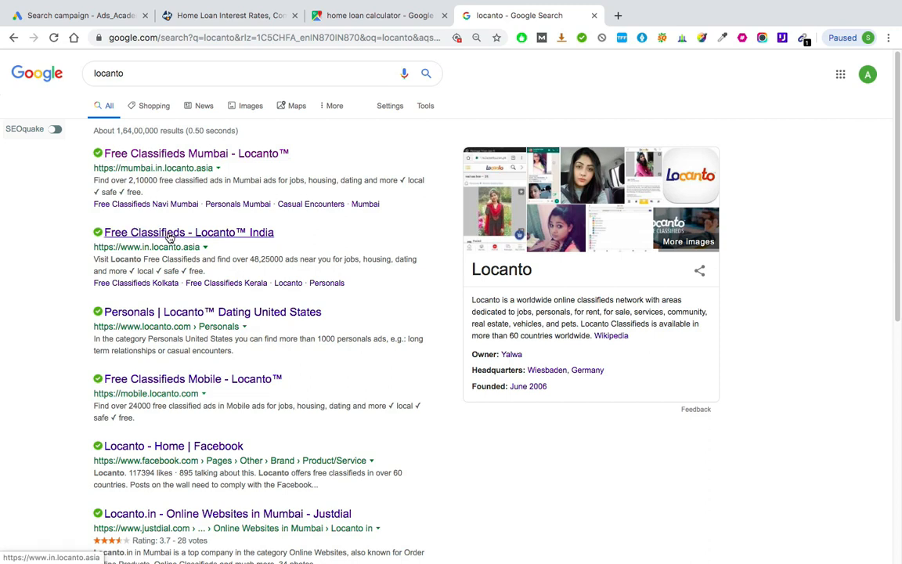
click(209, 154)
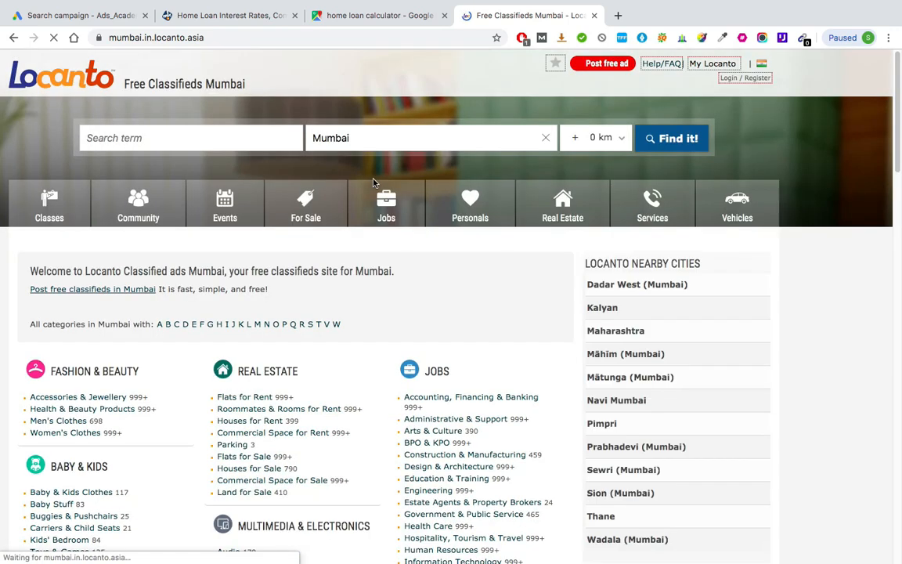
Step: Search the Mumbai classifieds for "1 bhk flats in mumbai" using the matching suggestion
click(280, 141)
text(1 bhk)
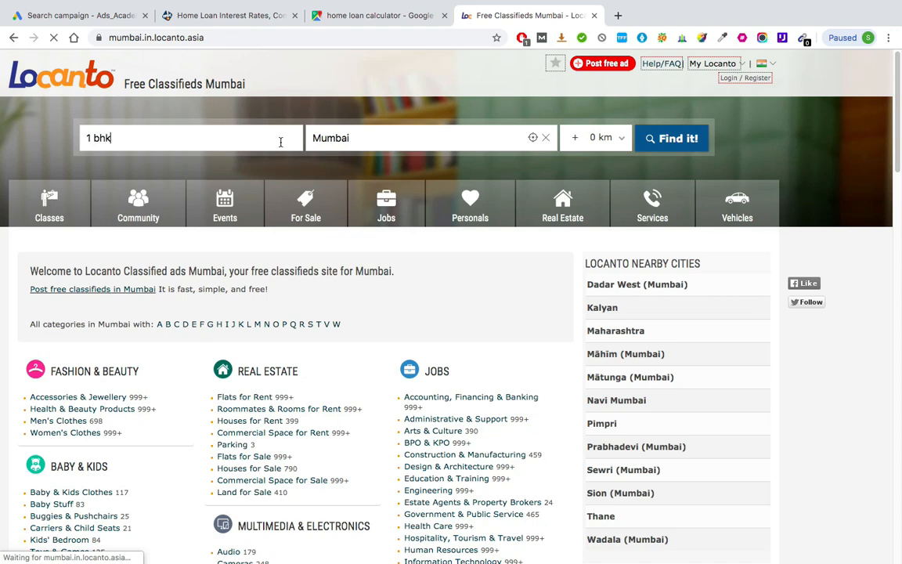
text( flats in )
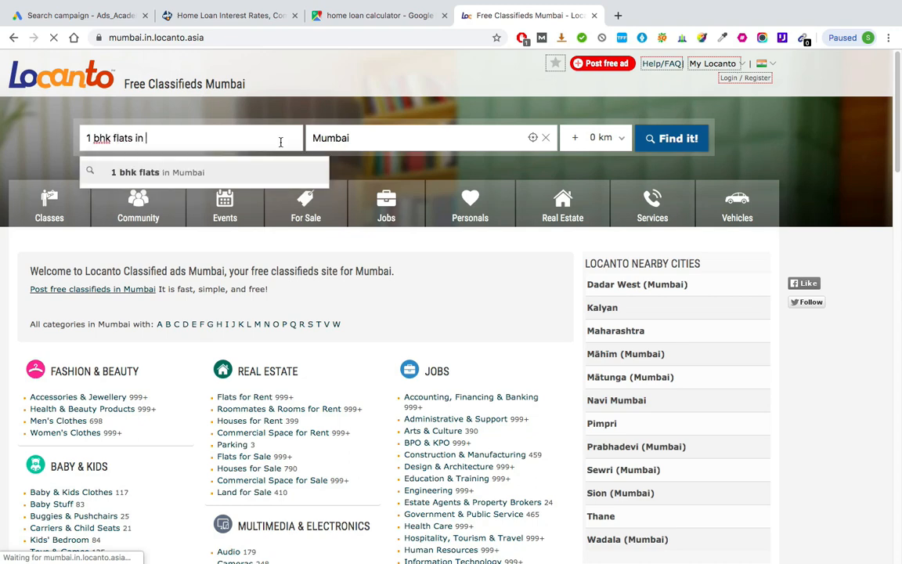
text(mumbai)
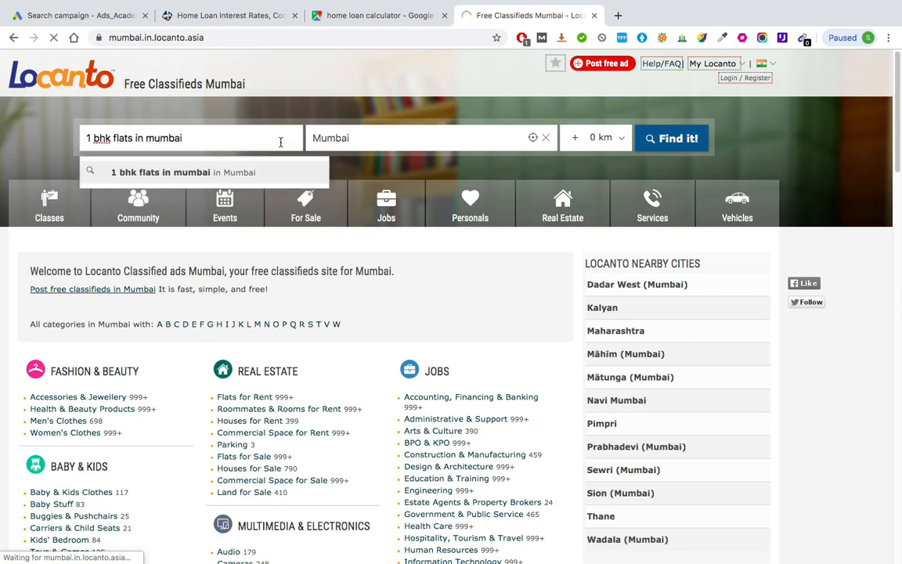
click(278, 170)
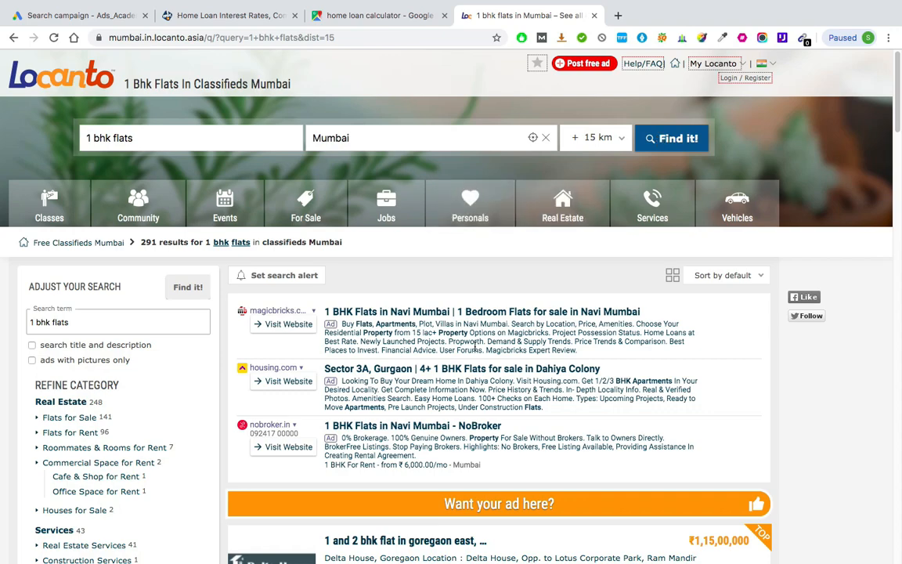
Step: Examine the magicbricks, housing.com and nobroker.in ads above the Locanto flat listings
scroll(475, 346, down, 1)
scroll(335, 309, up, 5)
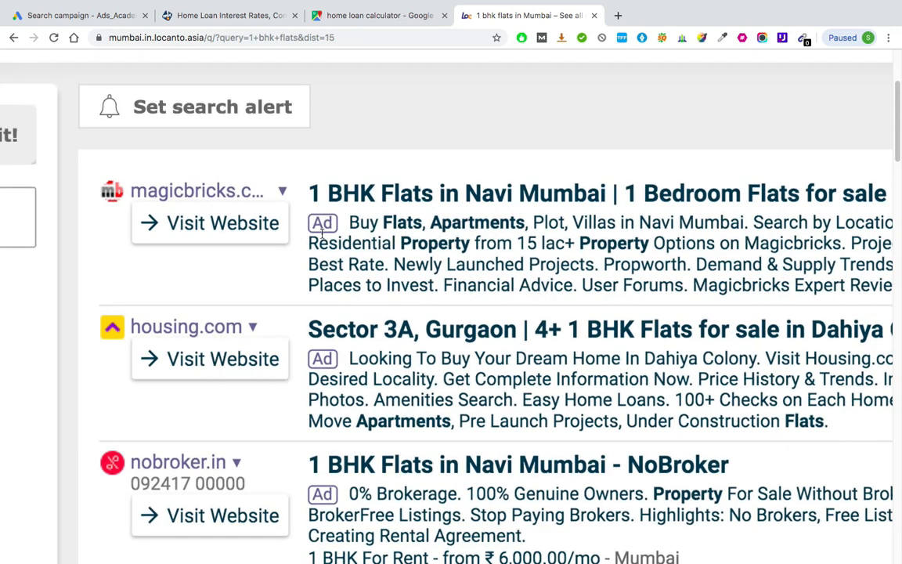
scroll(325, 235, down, 1)
scroll(326, 235, down, 1)
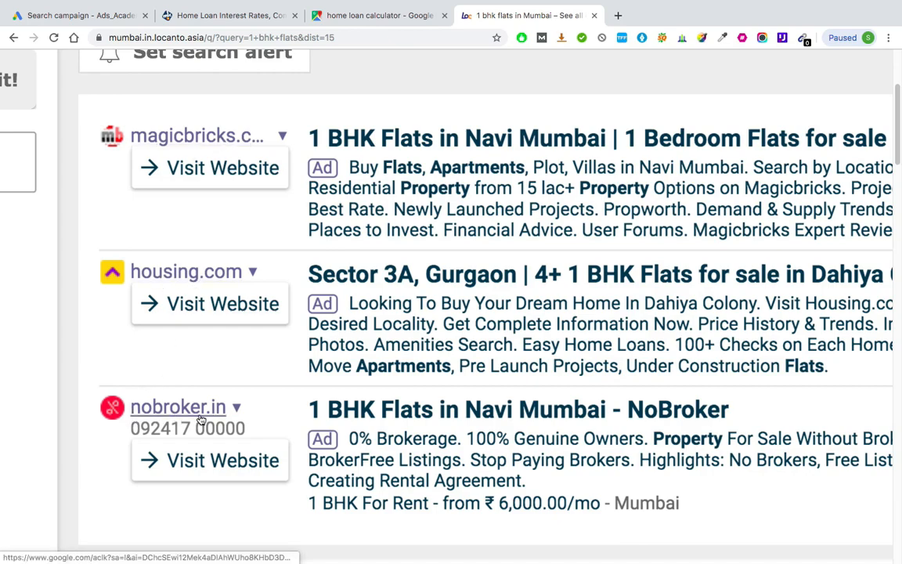
scroll(200, 420, down, 3)
scroll(200, 420, up, 3)
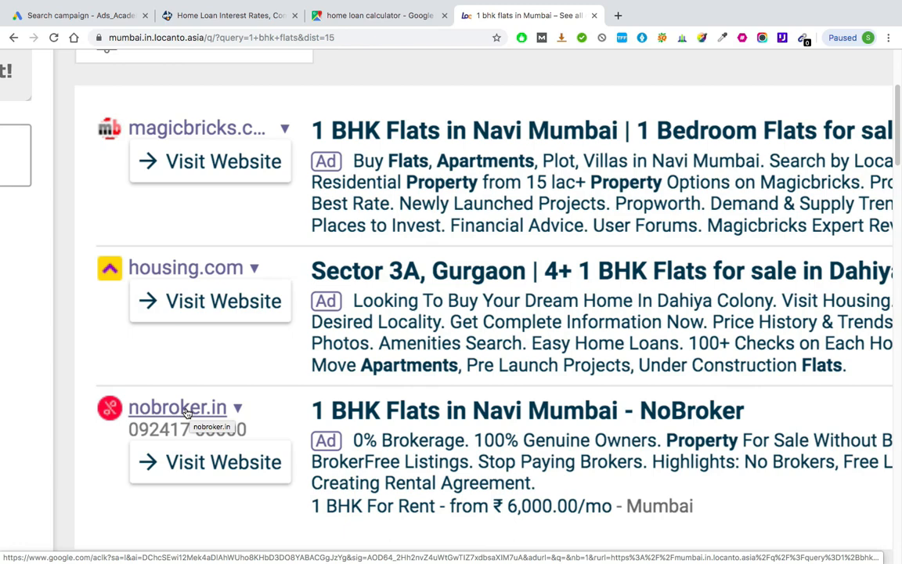
Step: Compare the sponsored property results with the regular classified listings on the Locanto flats page
scroll(187, 412, down, 5)
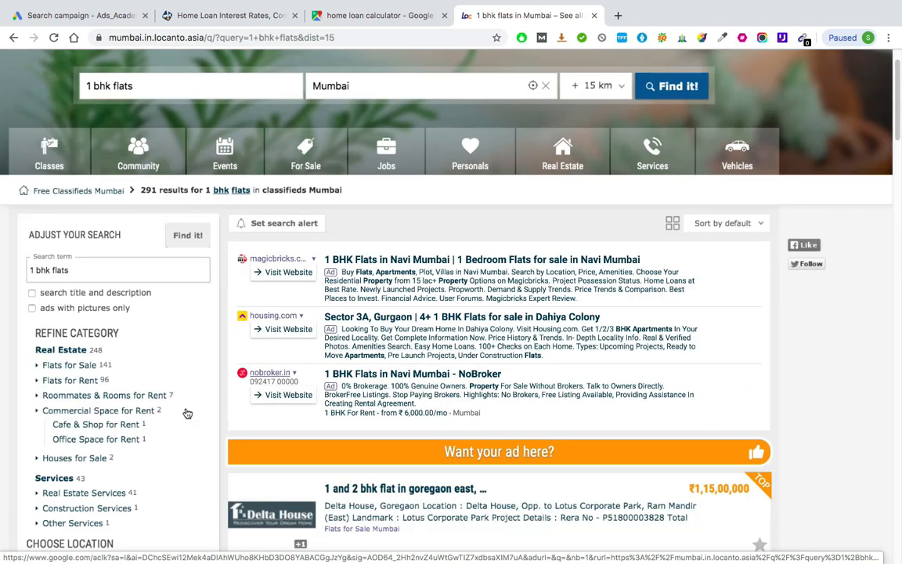
scroll(131, 111, up, 2)
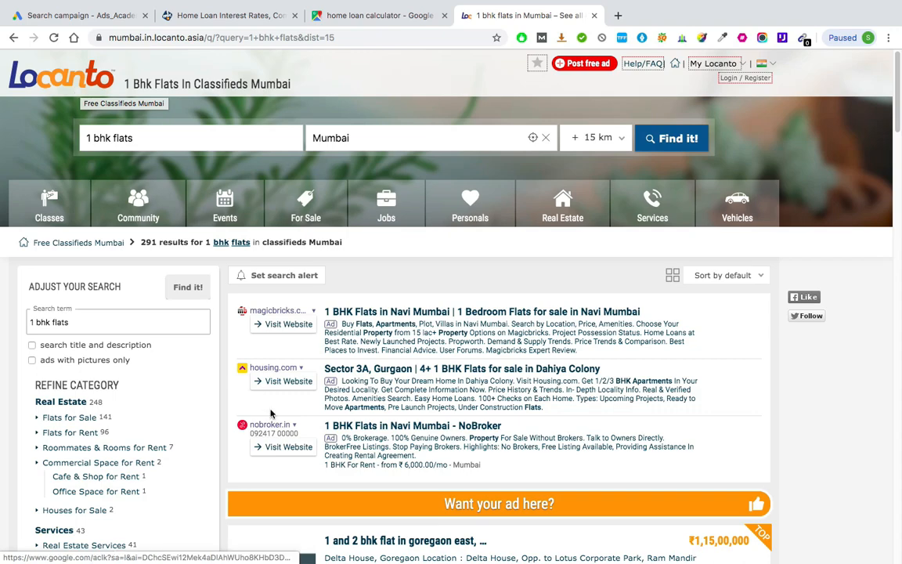
scroll(235, 348, down, 2)
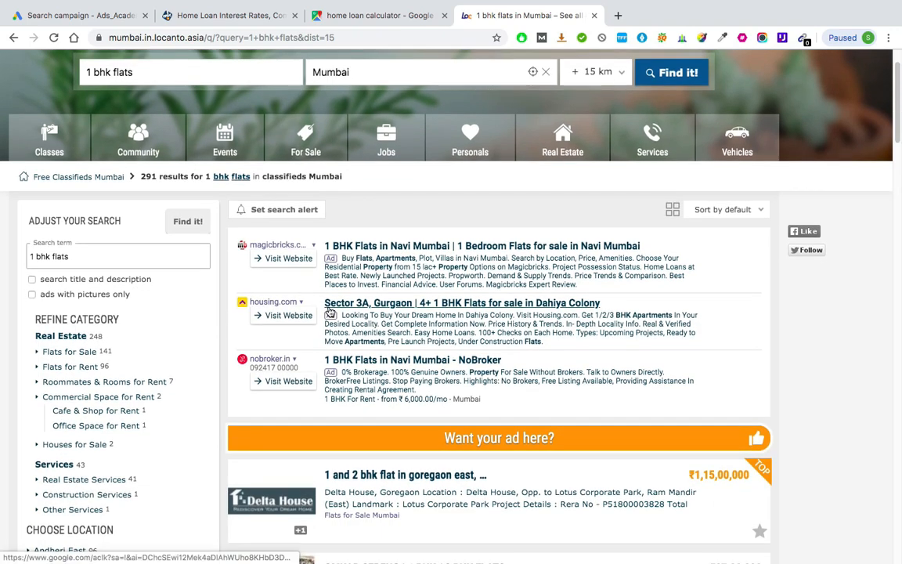
ctrl+scroll(330, 312, up, 5)
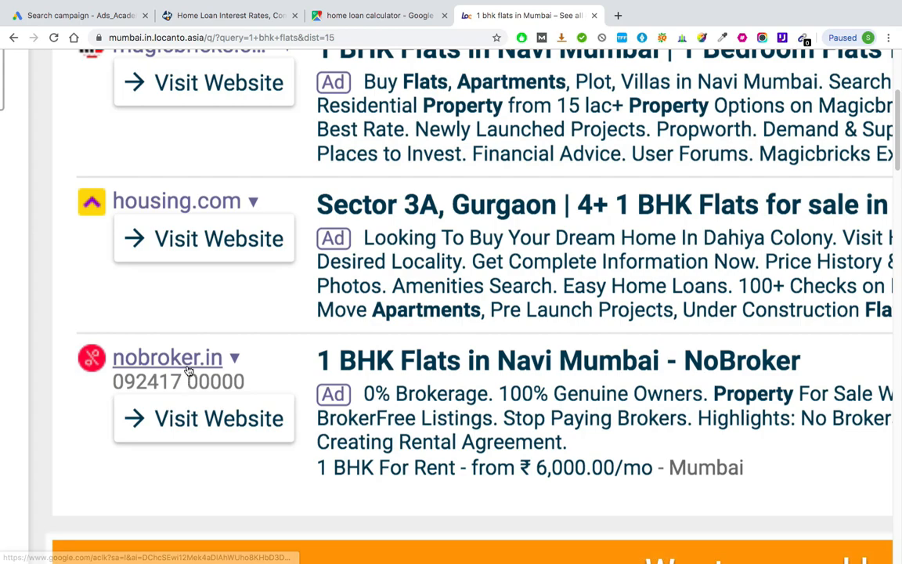
ctrl+scroll(186, 368, down, 5)
ctrl+scroll(188, 369, down, 2)
scroll(187, 368, up, 4)
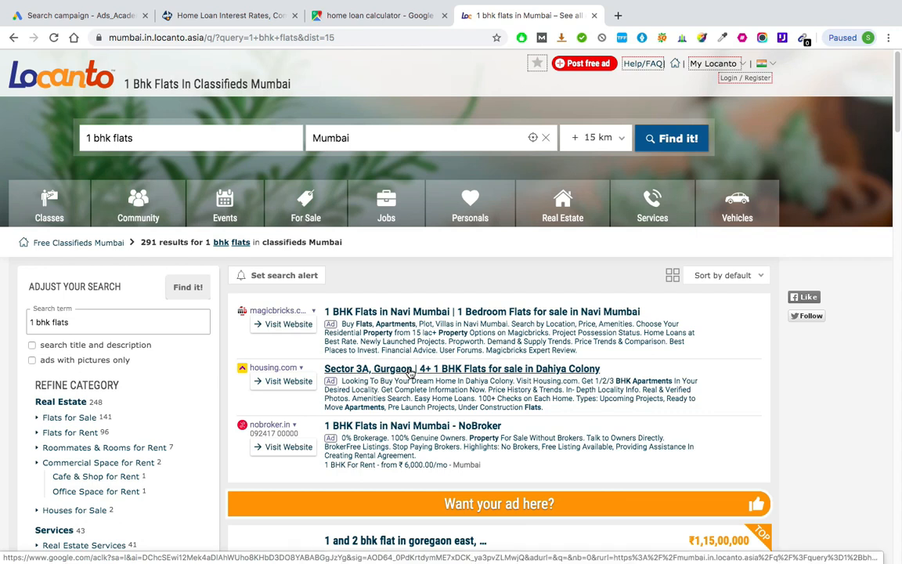
Step: Return to the Google Ads campaign setup and exclude Google search partners and the Google Display Network from the campaign's networks
click(78, 15)
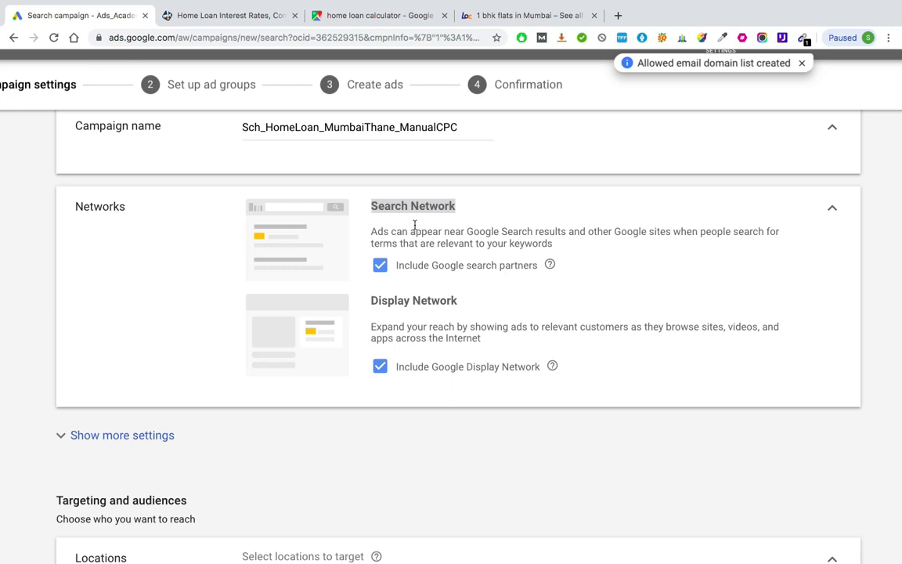
scroll(415, 226, down, 2)
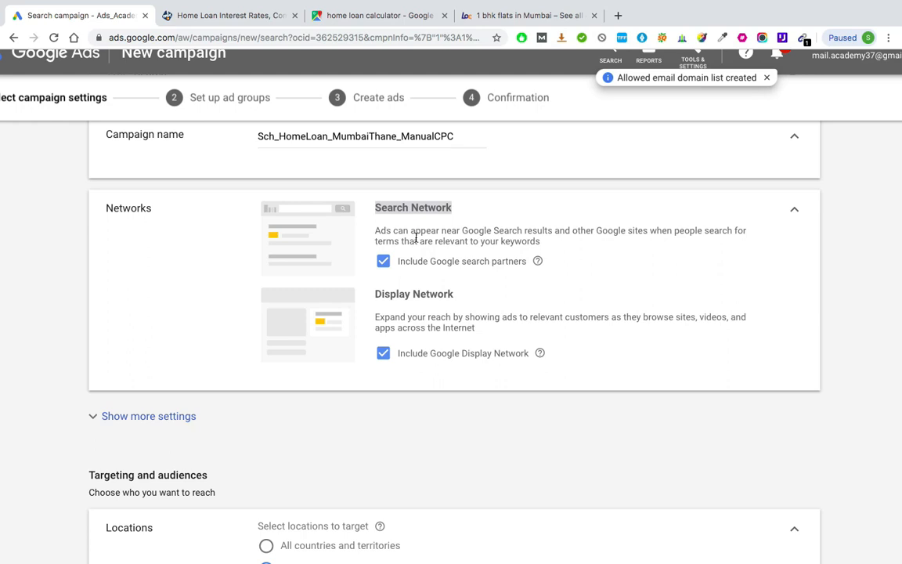
click(383, 263)
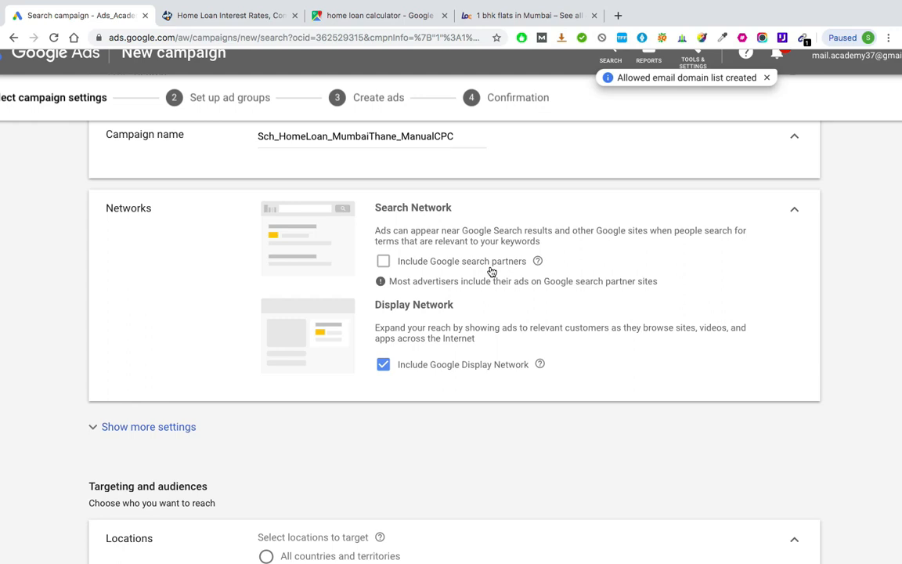
scroll(492, 271, down, 3)
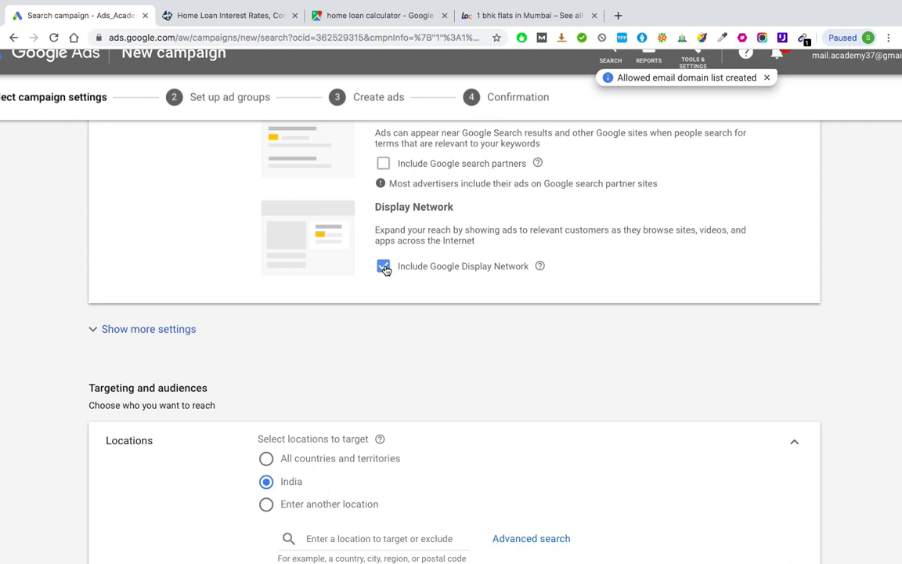
click(384, 267)
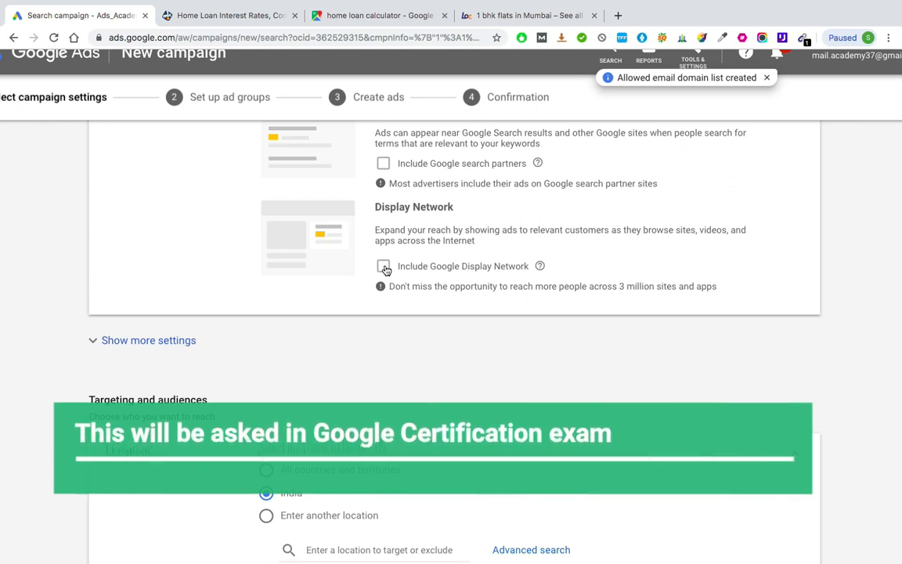
Step: Target the cities of Mumbai and Thane in Maharashtra, India, as the campaign's locations
scroll(384, 269, down, 4)
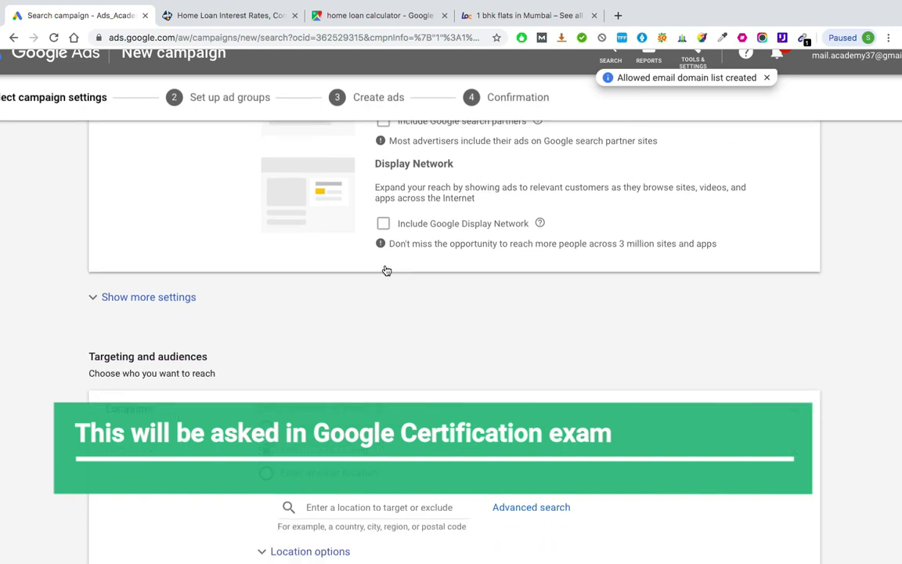
scroll(384, 269, down, 2)
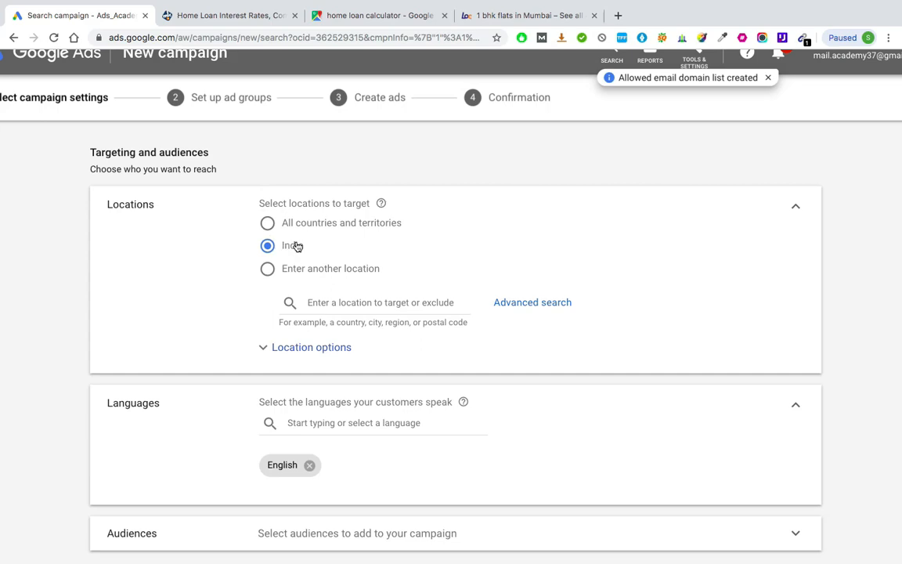
click(231, 15)
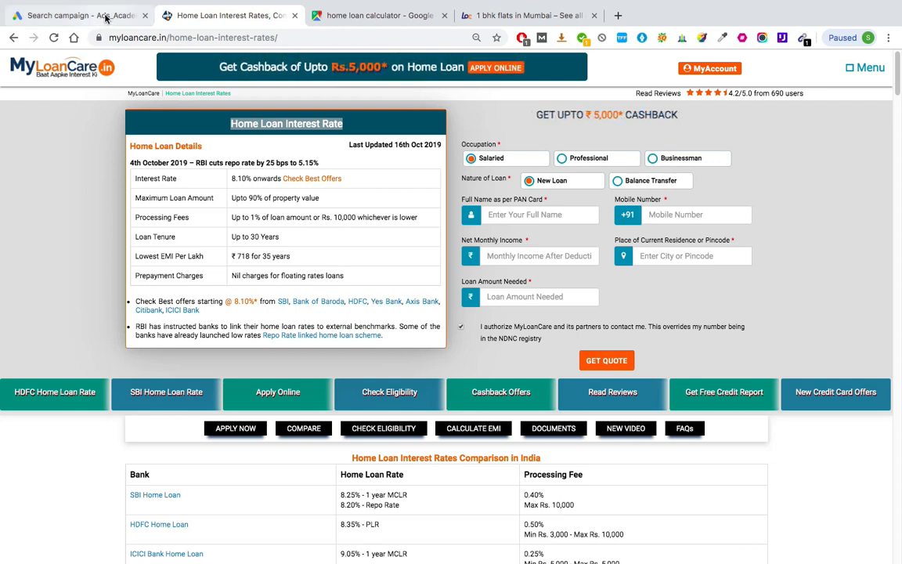
click(92, 16)
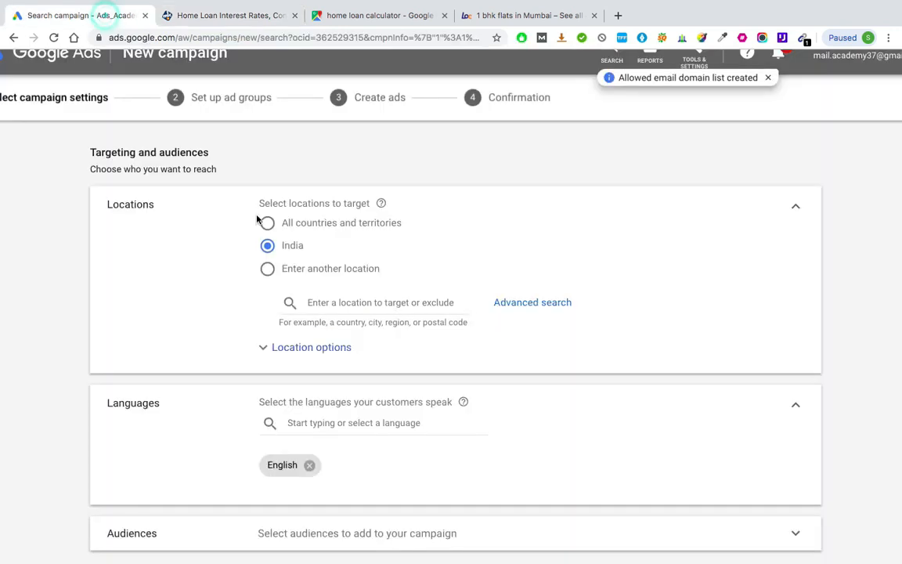
click(335, 301)
text(mu)
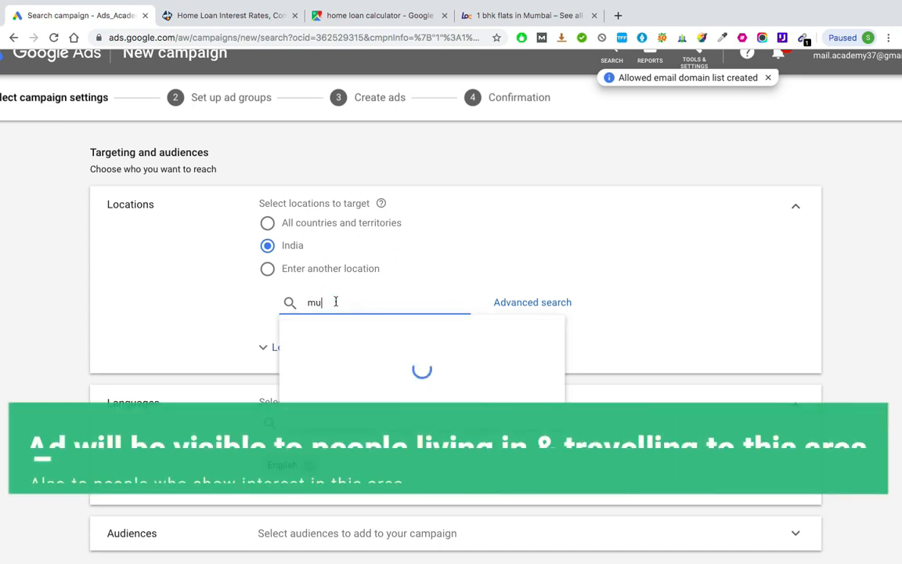
text(mbai)
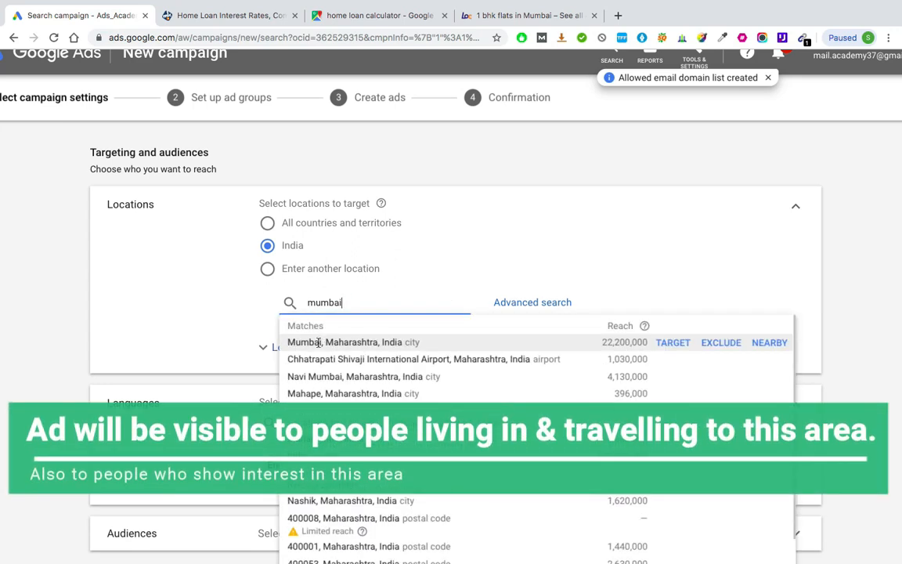
click(306, 284)
click(315, 360)
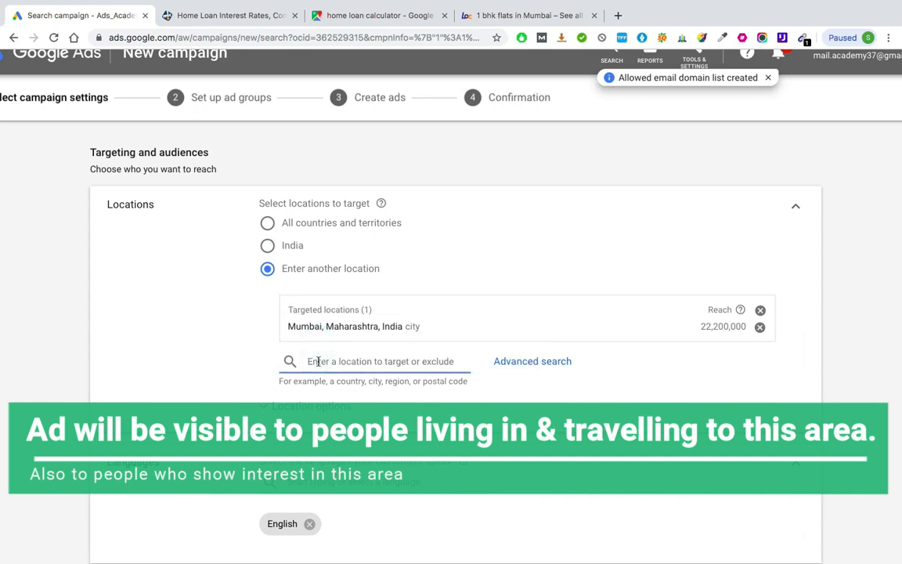
text(Thane)
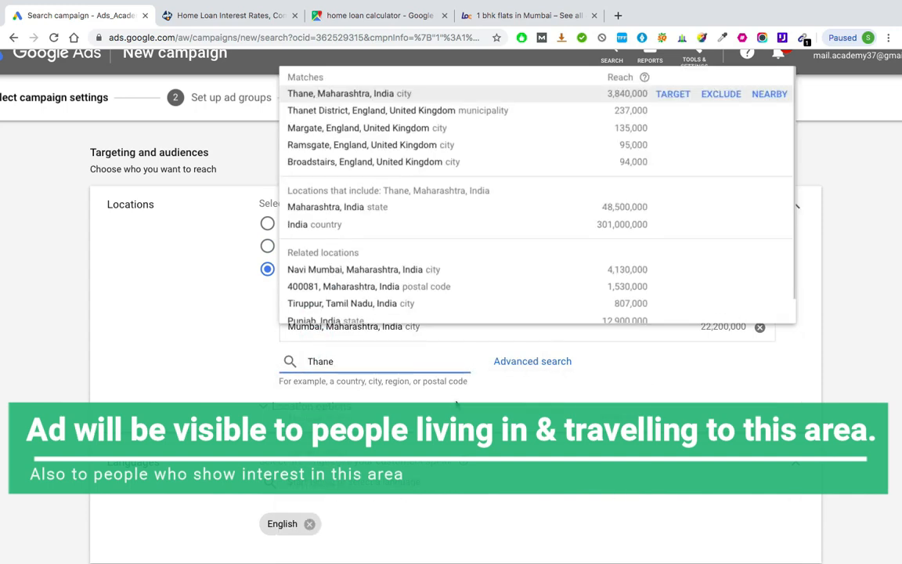
click(354, 94)
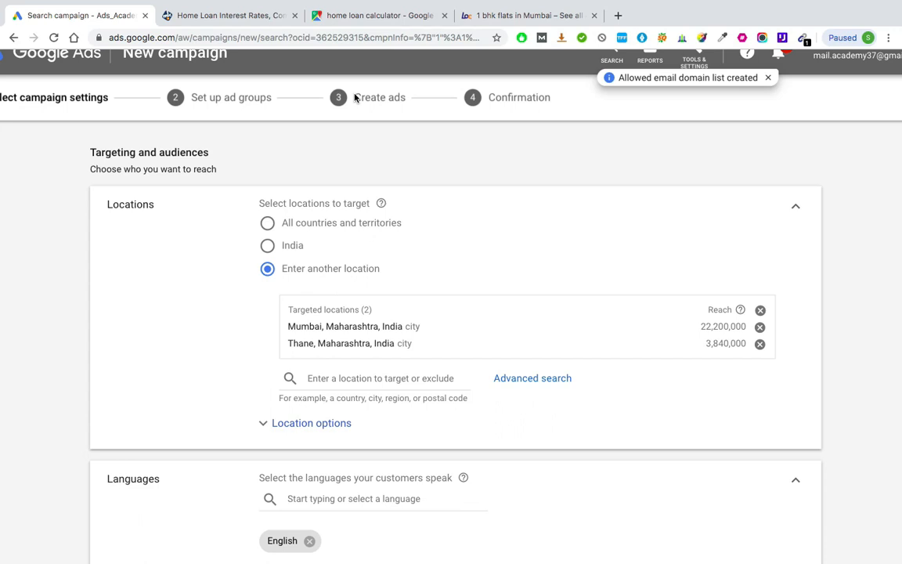
Step: Open the advanced location search and view the option for adding locations in bulk, leaving bulk entry off
scroll(407, 249, down, 1)
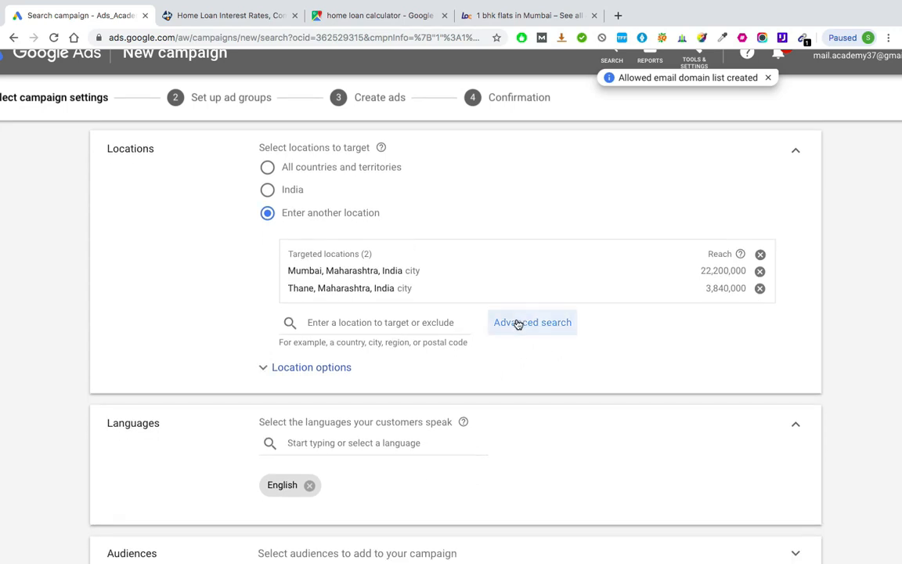
click(556, 326)
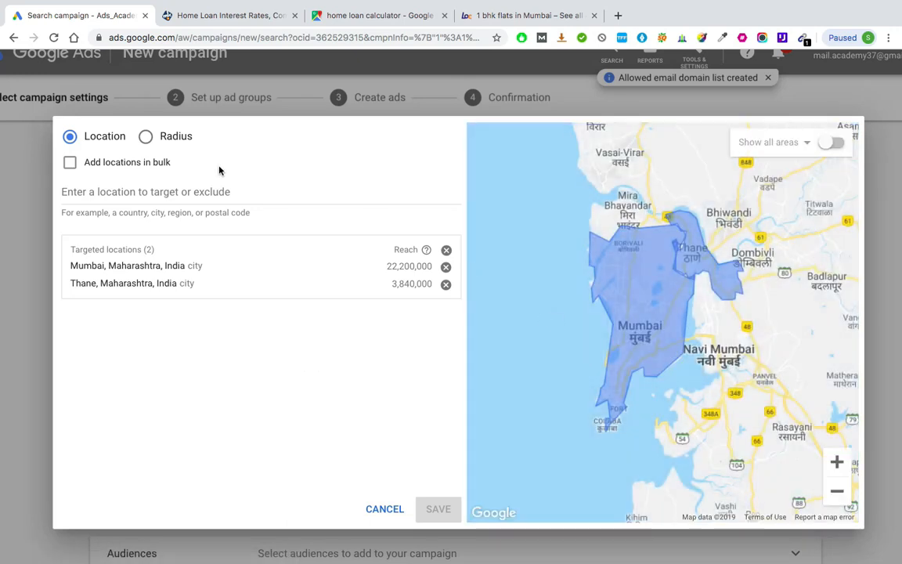
scroll(219, 166, down, 1)
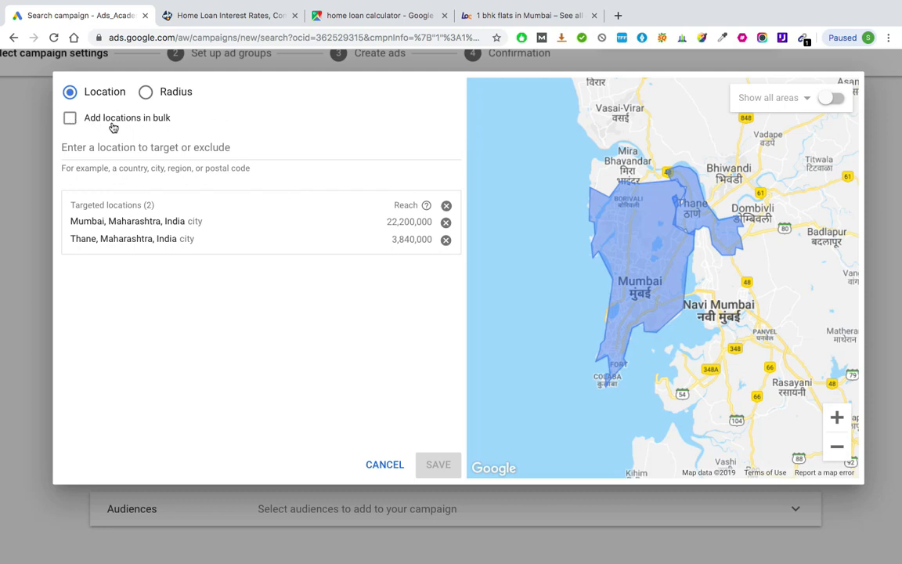
click(70, 119)
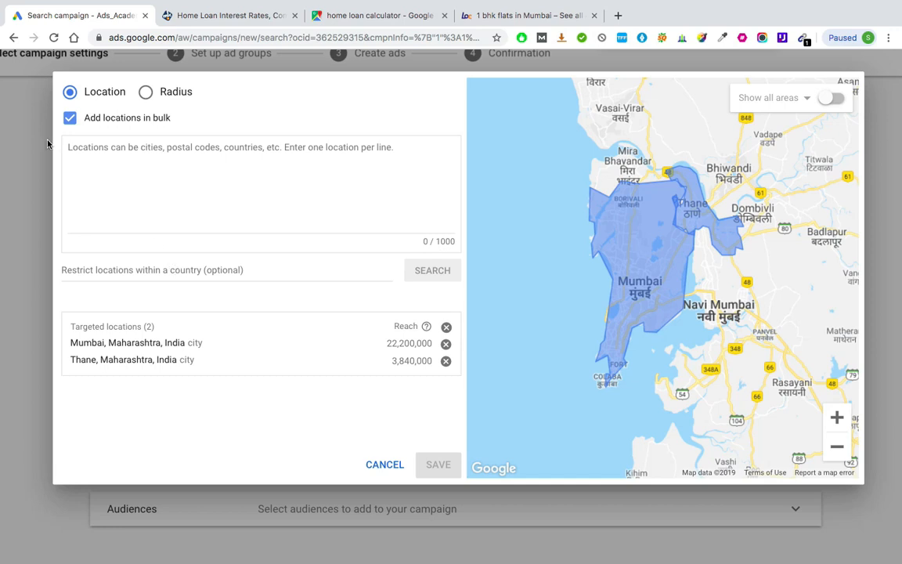
click(71, 118)
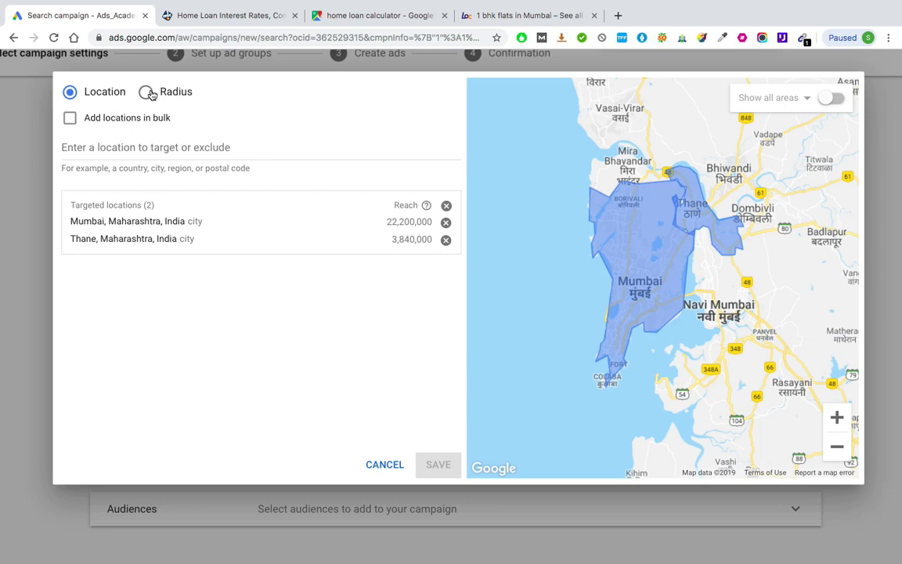
Step: Add a 20 mi radius target around Andheri East, Mumbai, Maharashtra
click(148, 93)
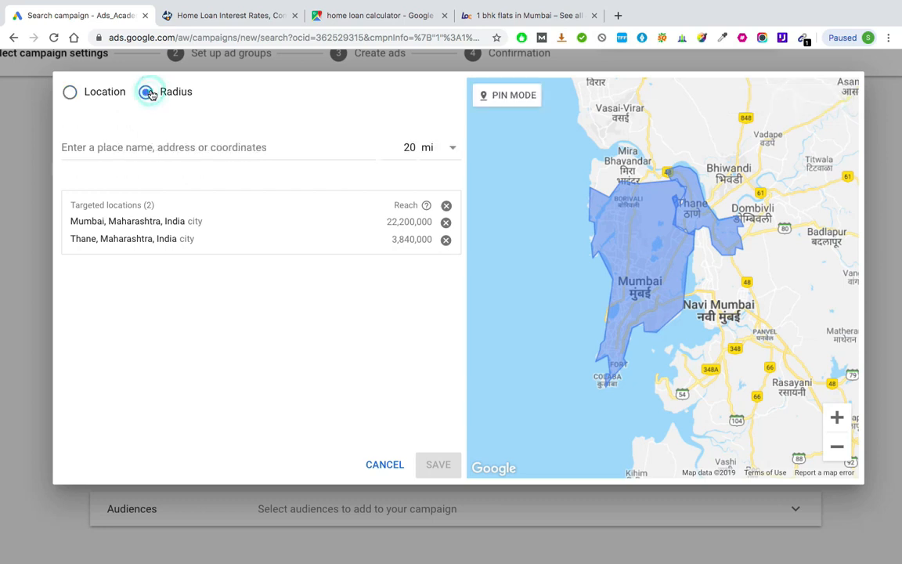
click(224, 147)
text(a)
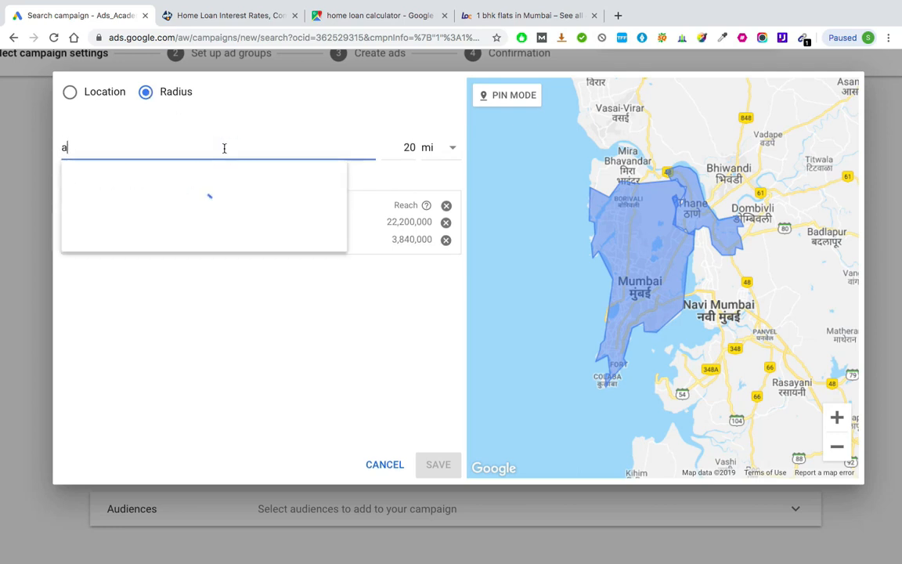
text(ndheri east)
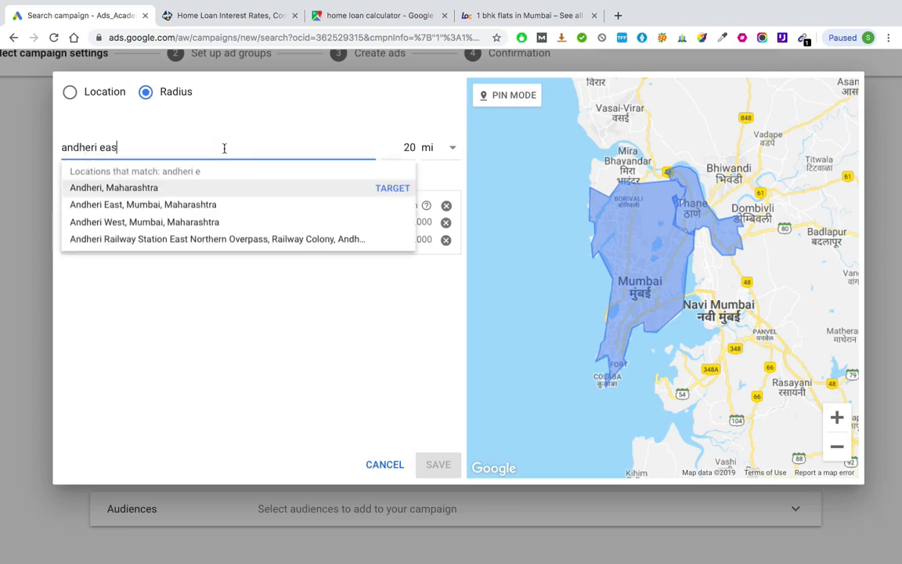
click(402, 190)
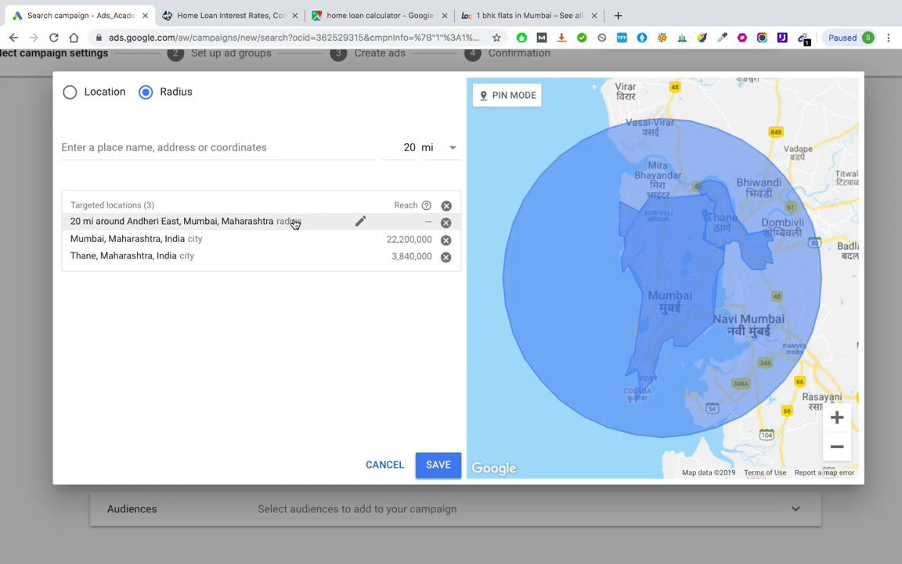
Step: Set the Andheri East target radius to 5 km and save the radius edit
click(361, 223)
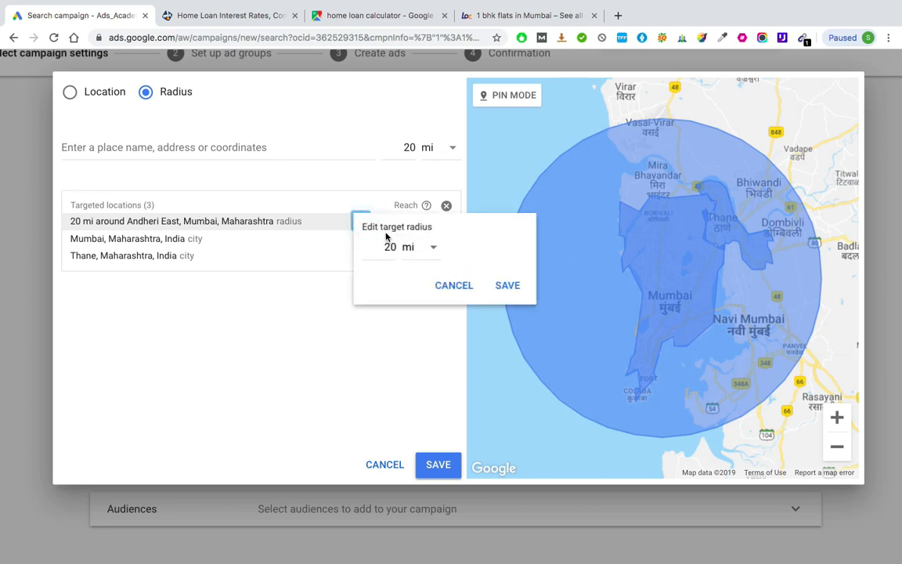
double_click(389, 247)
text(5)
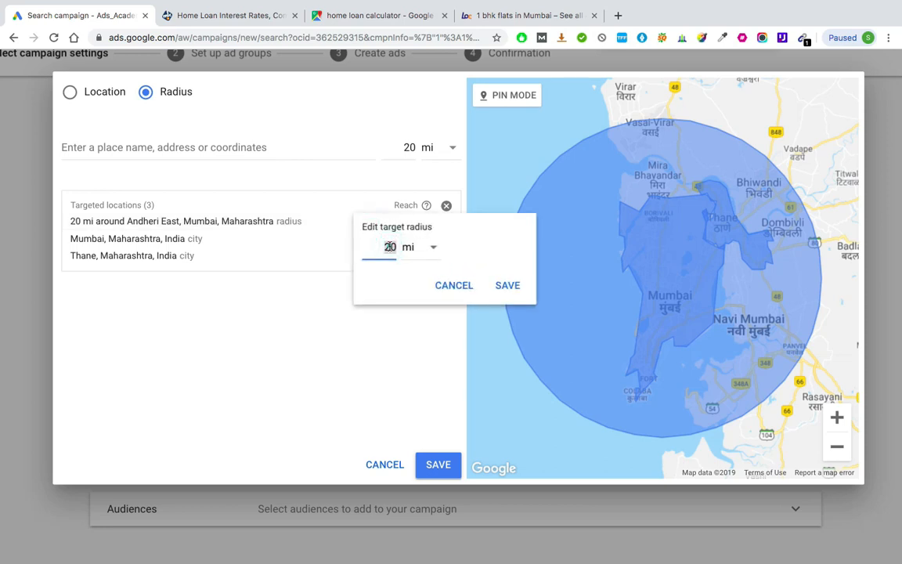
click(436, 248)
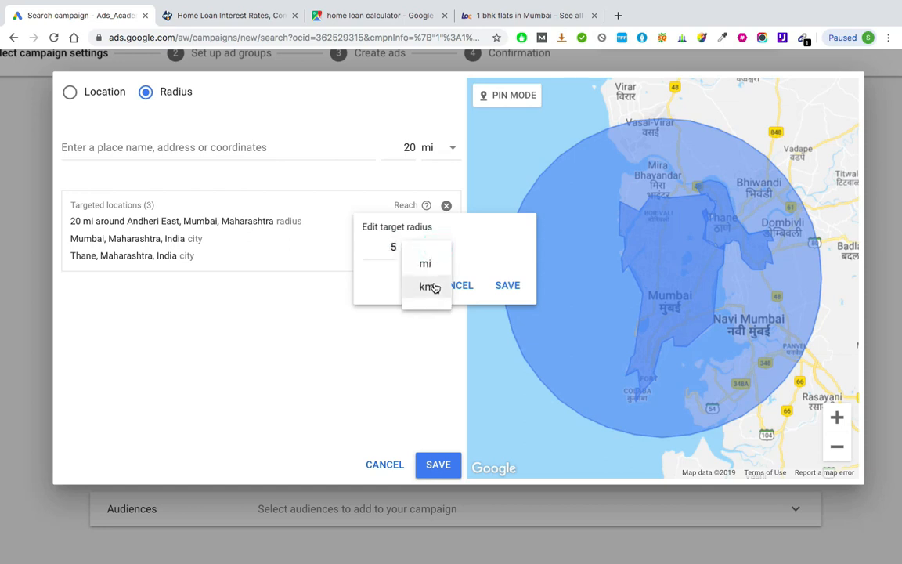
click(434, 287)
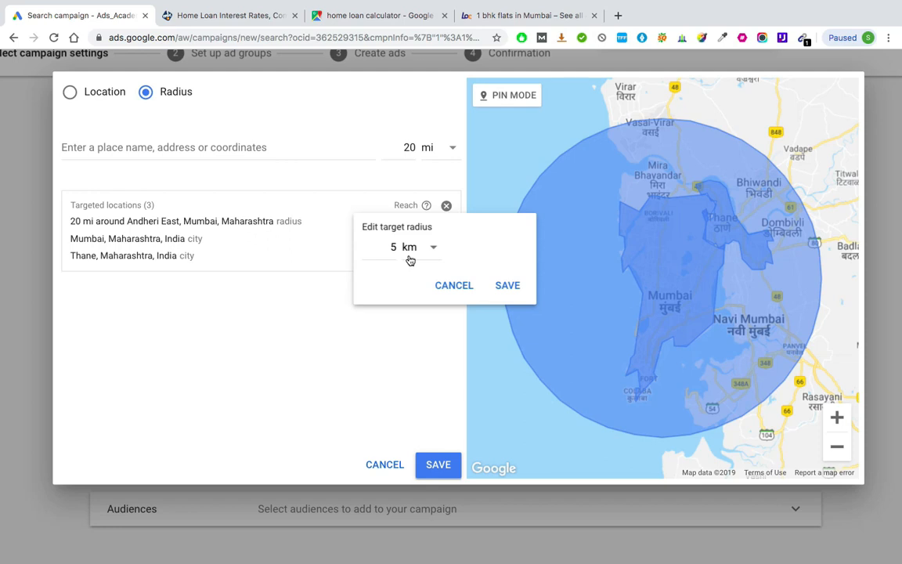
click(505, 286)
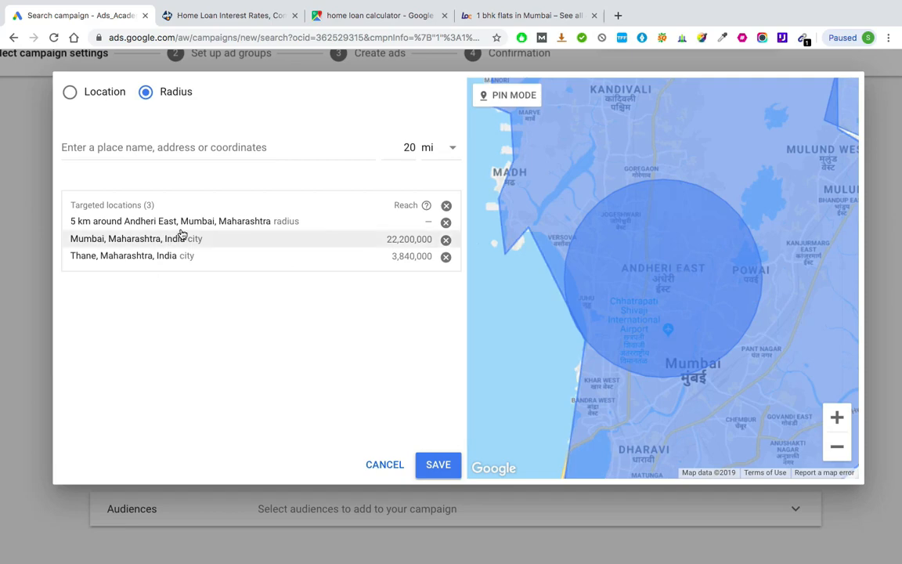
Step: Remove the Andheri East radius target and leave the advanced location search without saving
click(446, 223)
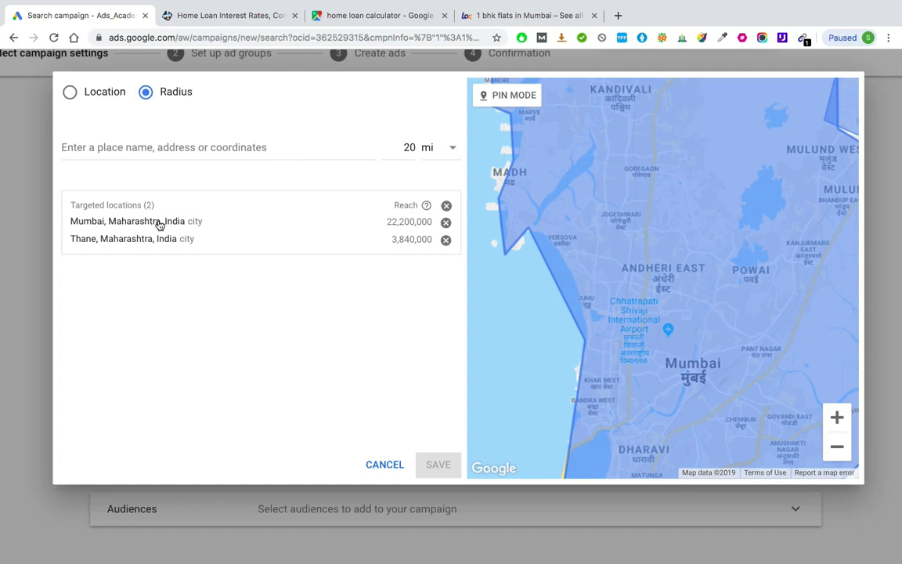
click(383, 465)
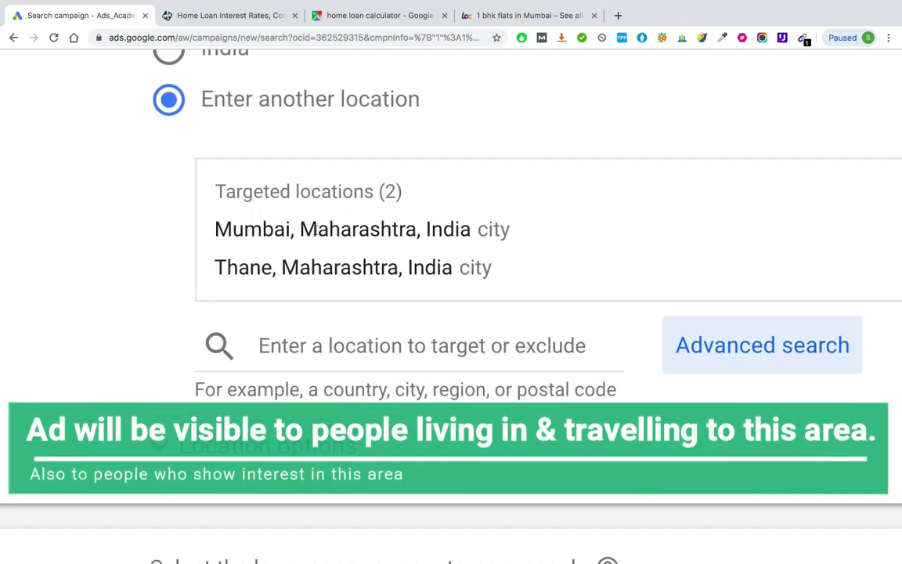
Step: Expand the location options and review the target and exclude choices, leaving the recommended settings selected
scroll(313, 298, down, 2)
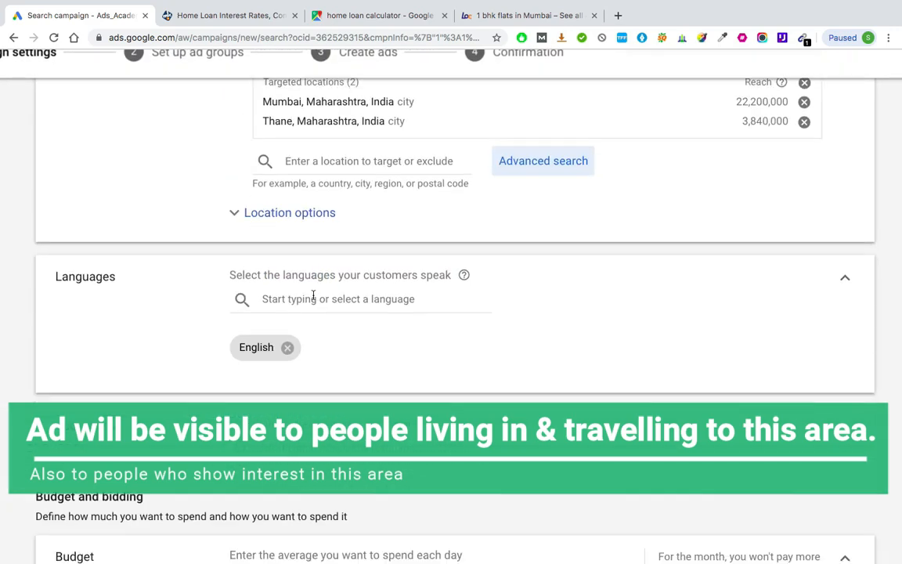
click(324, 213)
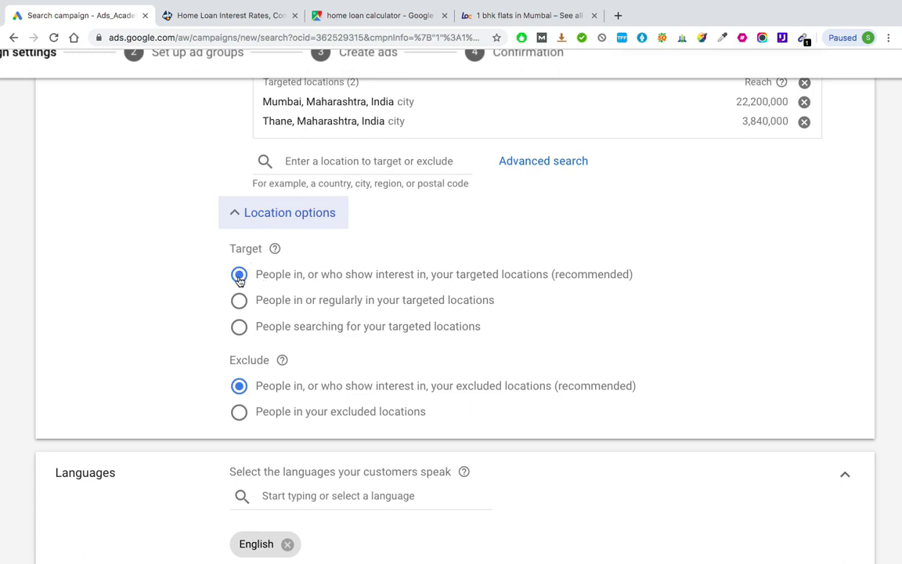
scroll(290, 284, up, 1)
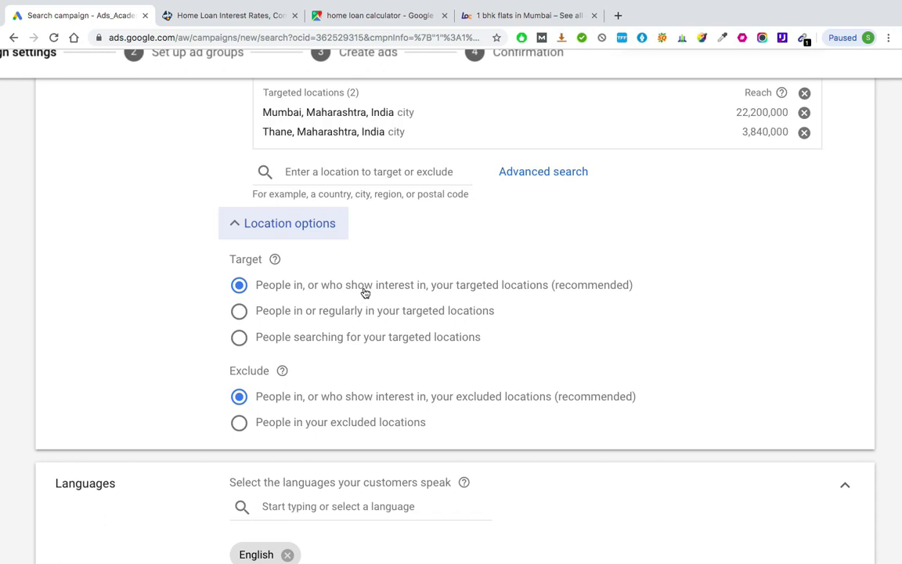
scroll(364, 292, down, 4)
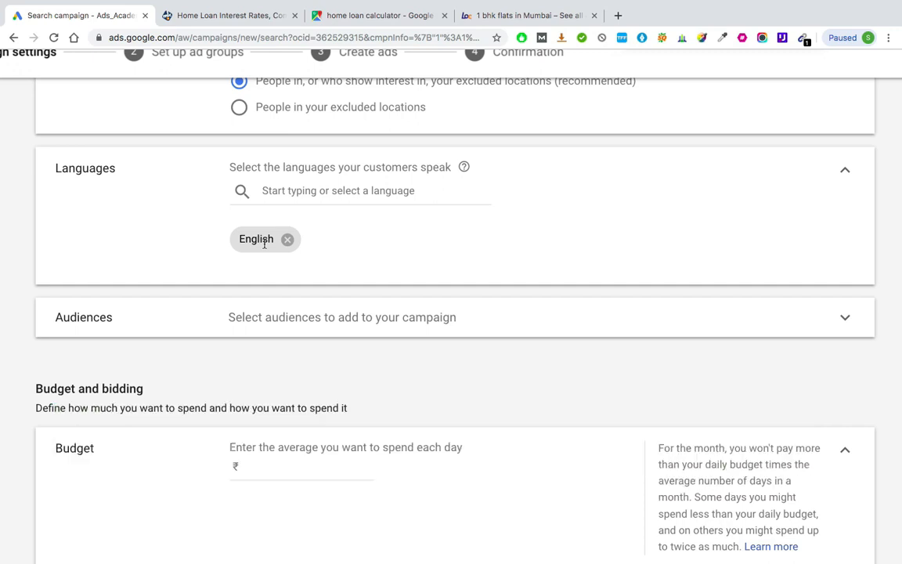
scroll(264, 244, up, 5)
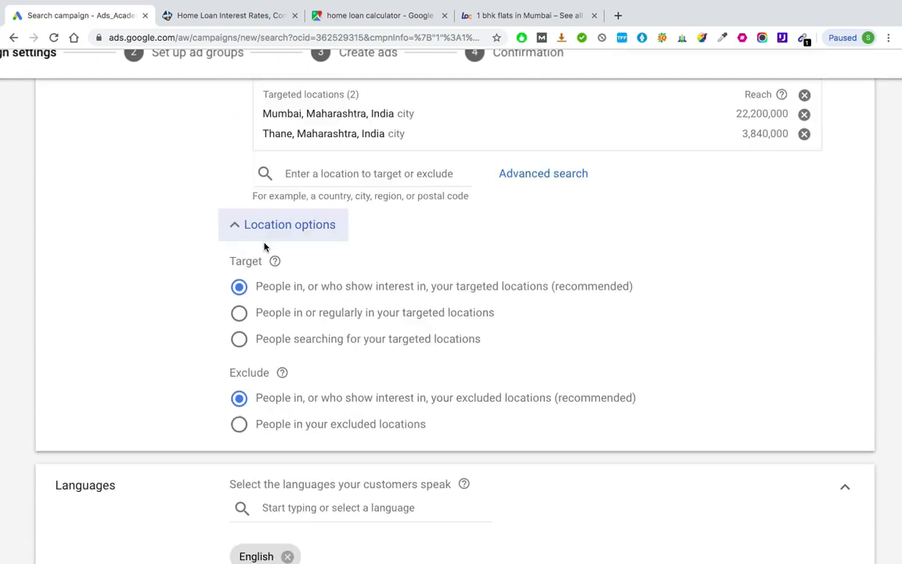
scroll(301, 209, down, 3)
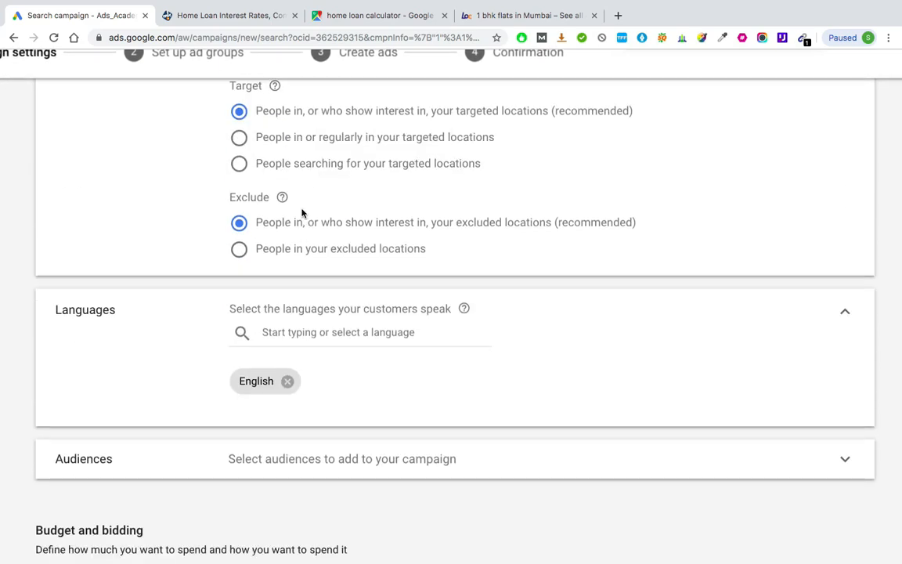
Step: View the list of available customer languages and close it, keeping only English selected
scroll(193, 385, down, 1)
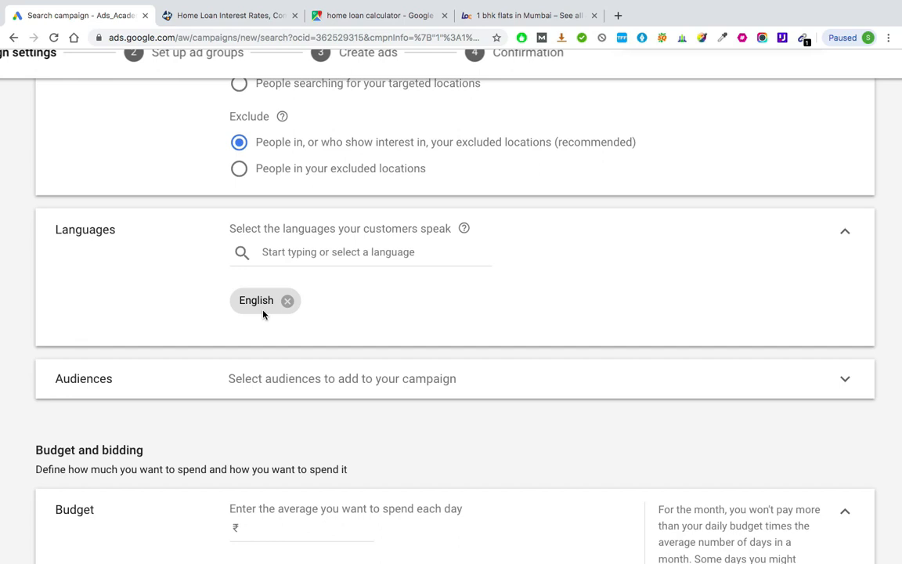
click(365, 252)
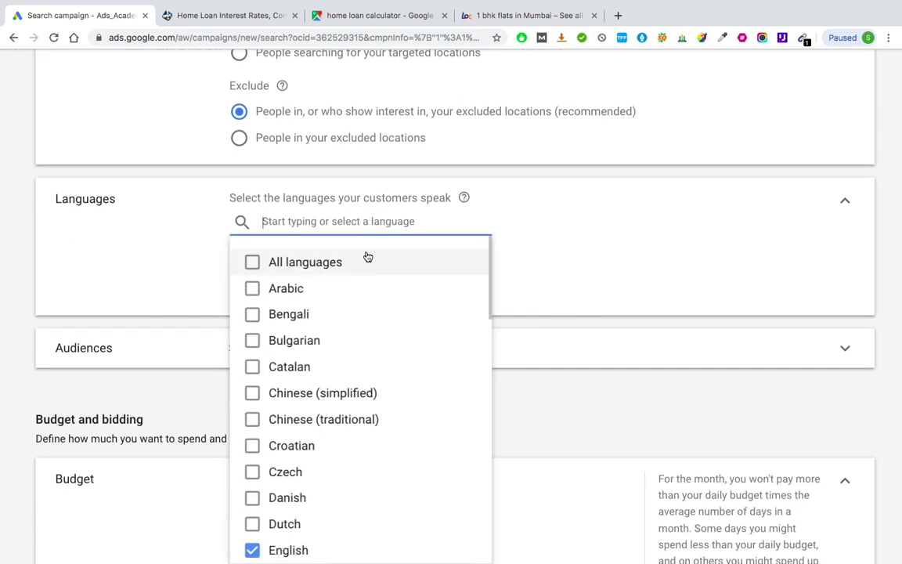
click(153, 282)
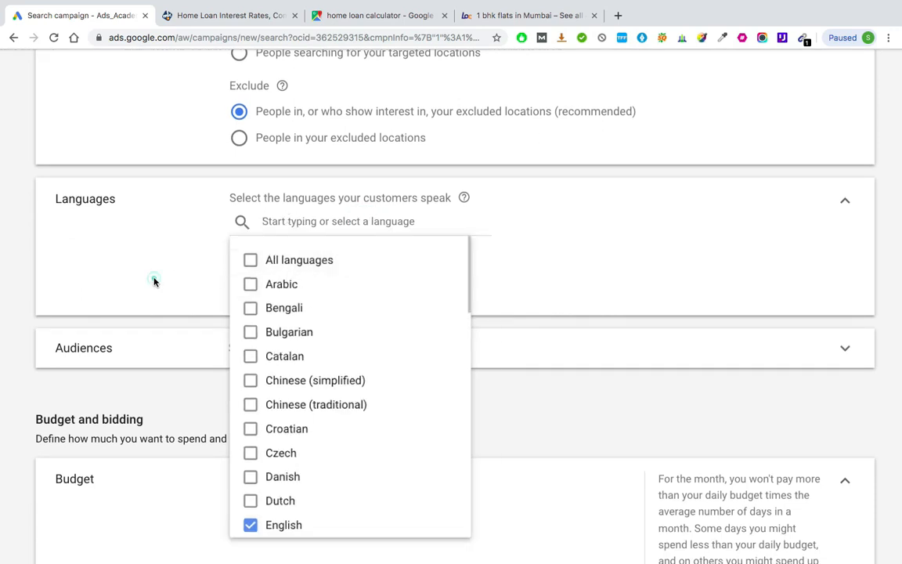
click(348, 289)
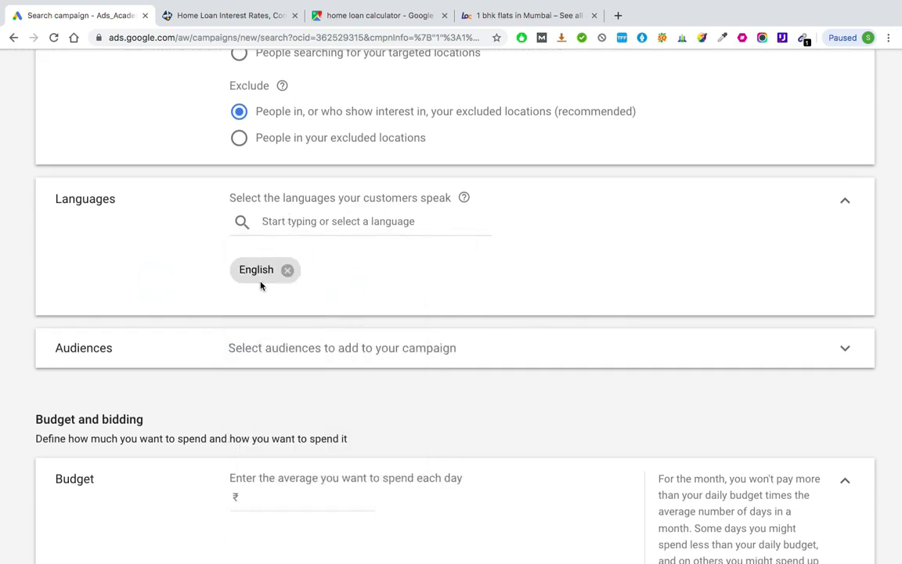
scroll(260, 286, down, 3)
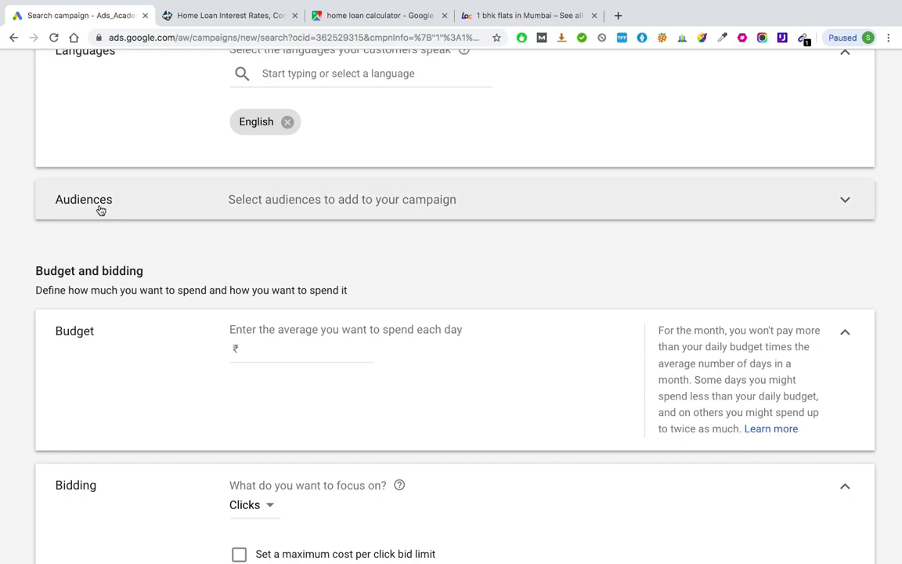